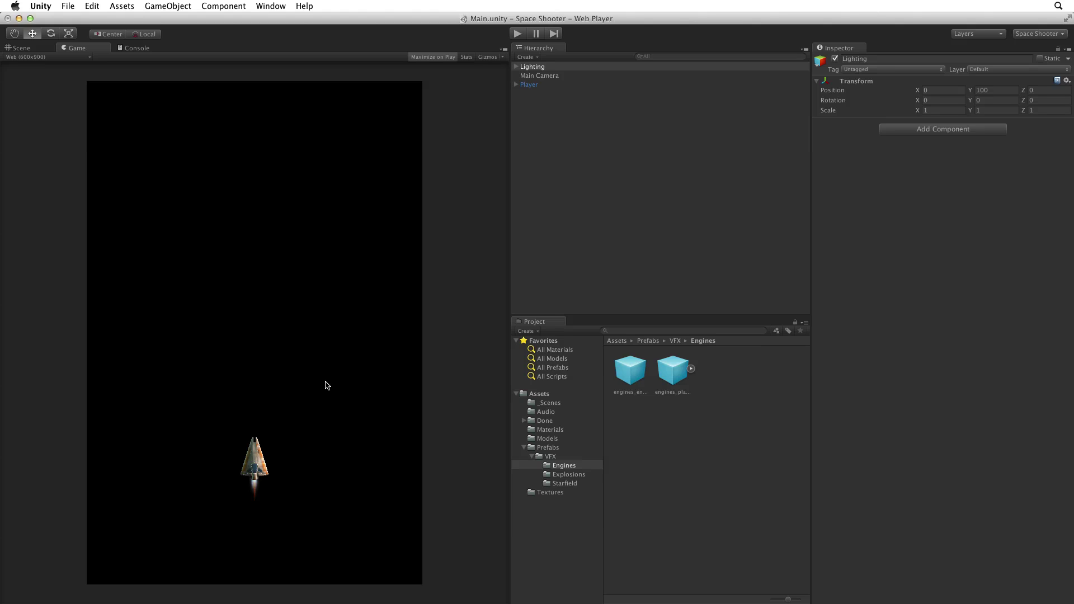
# Select the Player ship in the Hierarchy and turn off its active checkbox.
pyautogui.click(549, 84)
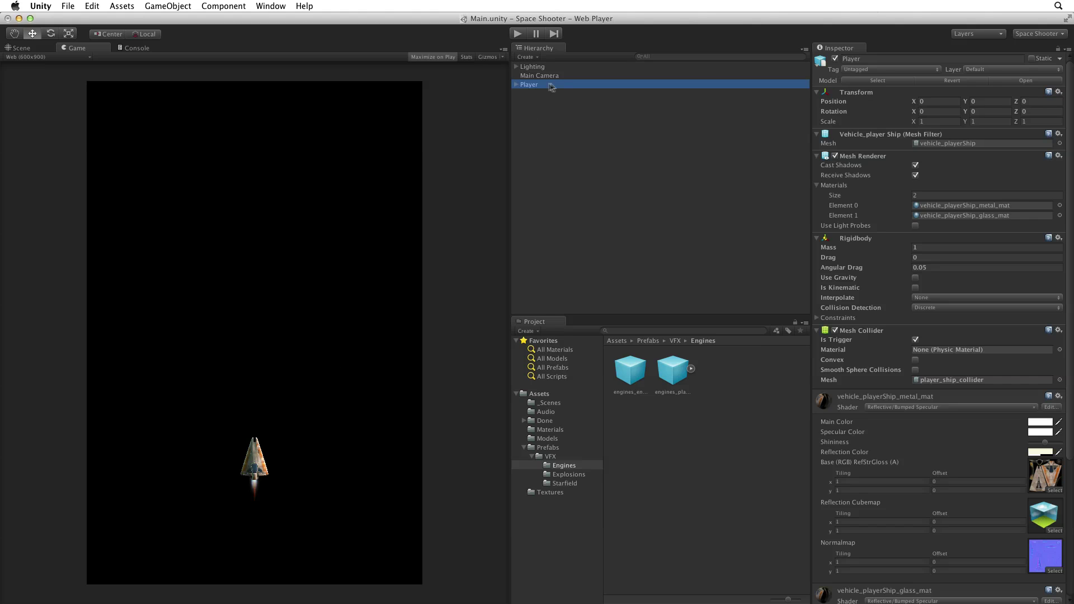
pyautogui.click(836, 58)
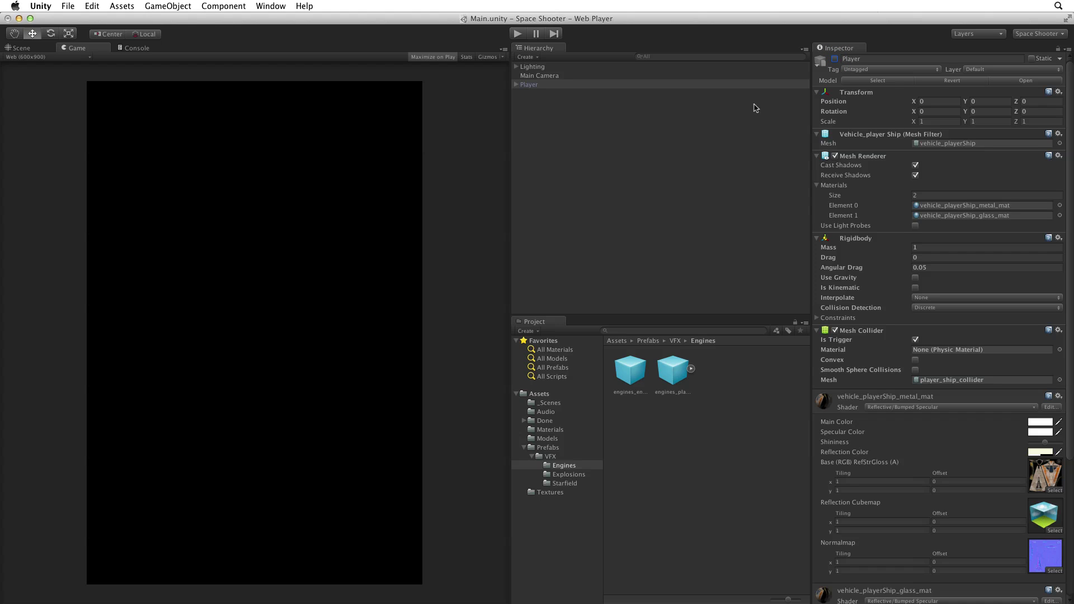
# Create a new Quad from the Hierarchy and rename it 'Background'.
pyautogui.click(529, 57)
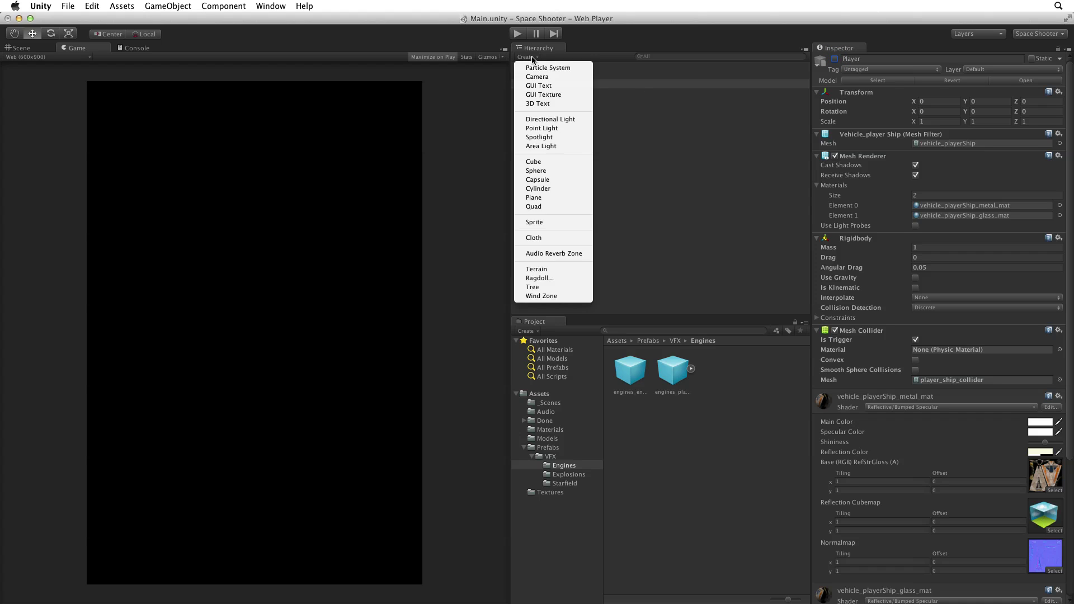
pyautogui.click(548, 207)
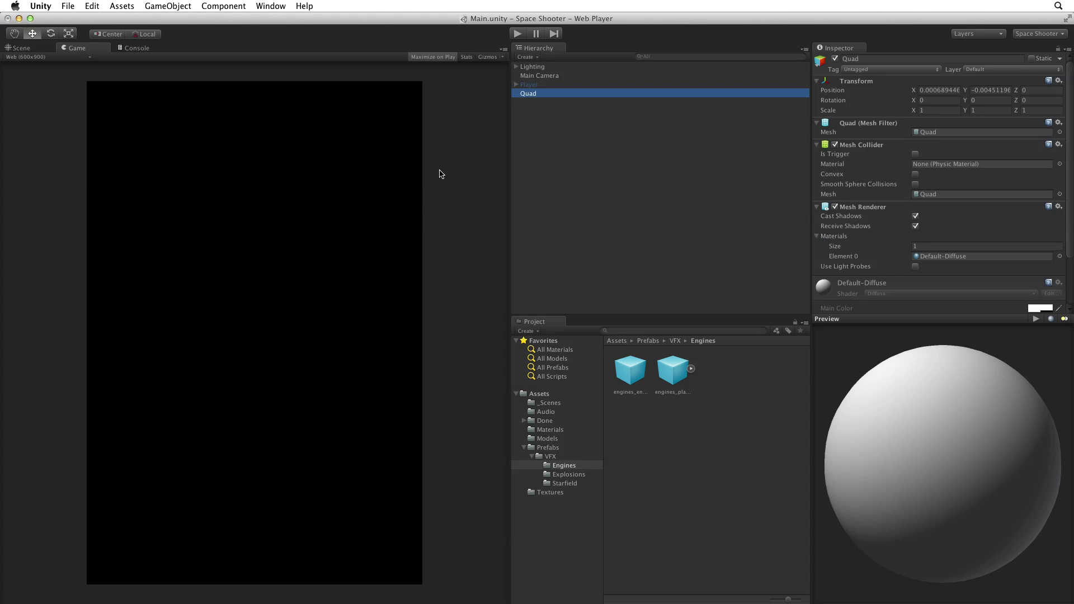
pyautogui.press('Return')
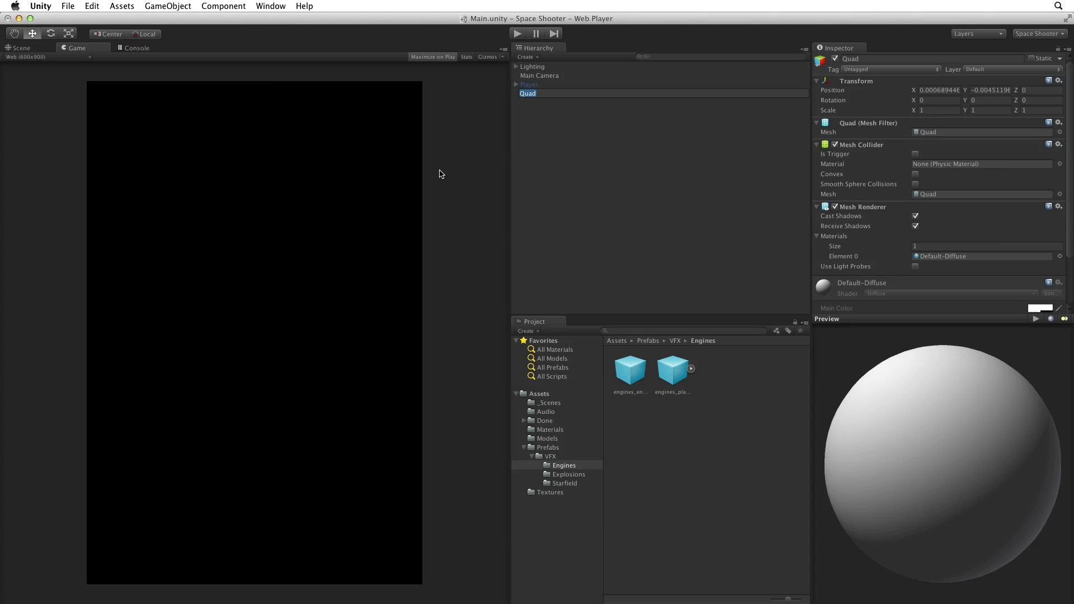
pyautogui.write('Background')
pyautogui.press('Return')
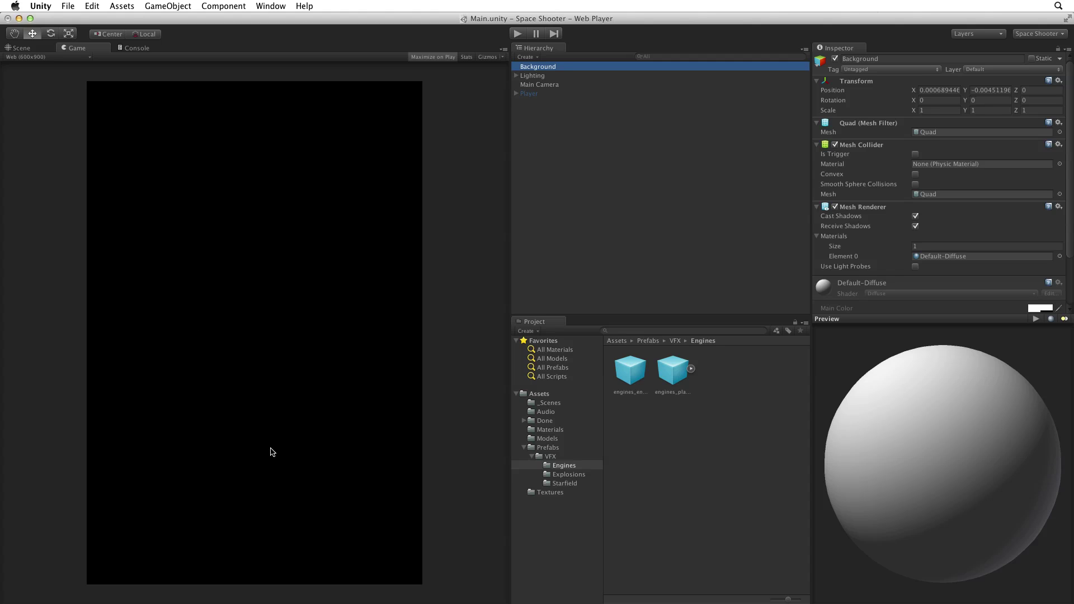
# In the Scene view, reset the Background quad's transform to the origin.
pyautogui.click(22, 49)
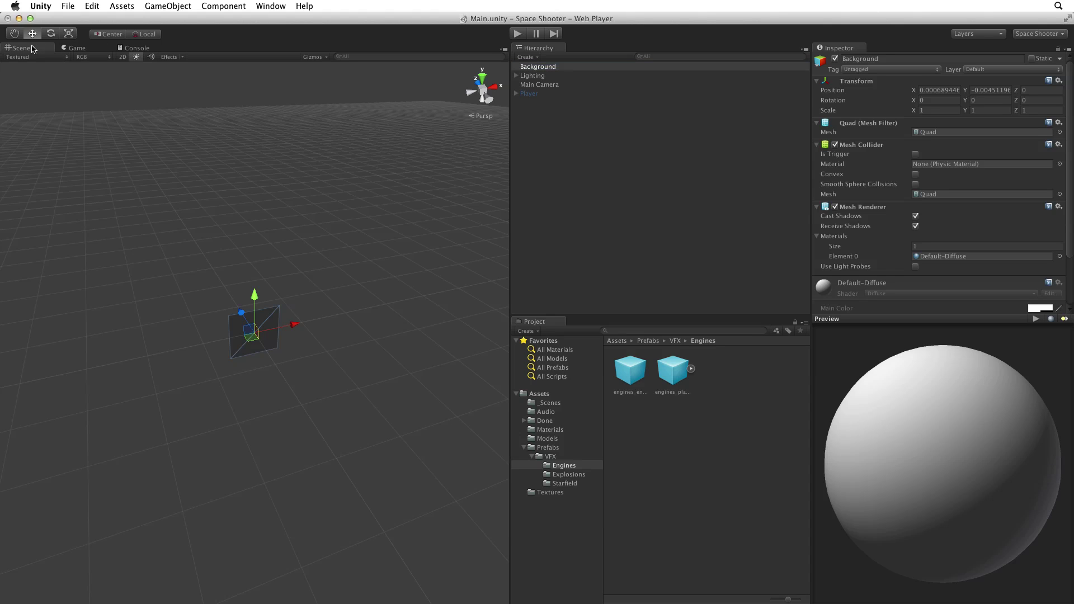
pyautogui.keyDown('alt'); pyautogui.moveTo(183, 295); pyautogui.dragTo(261, 278); pyautogui.keyUp('alt')
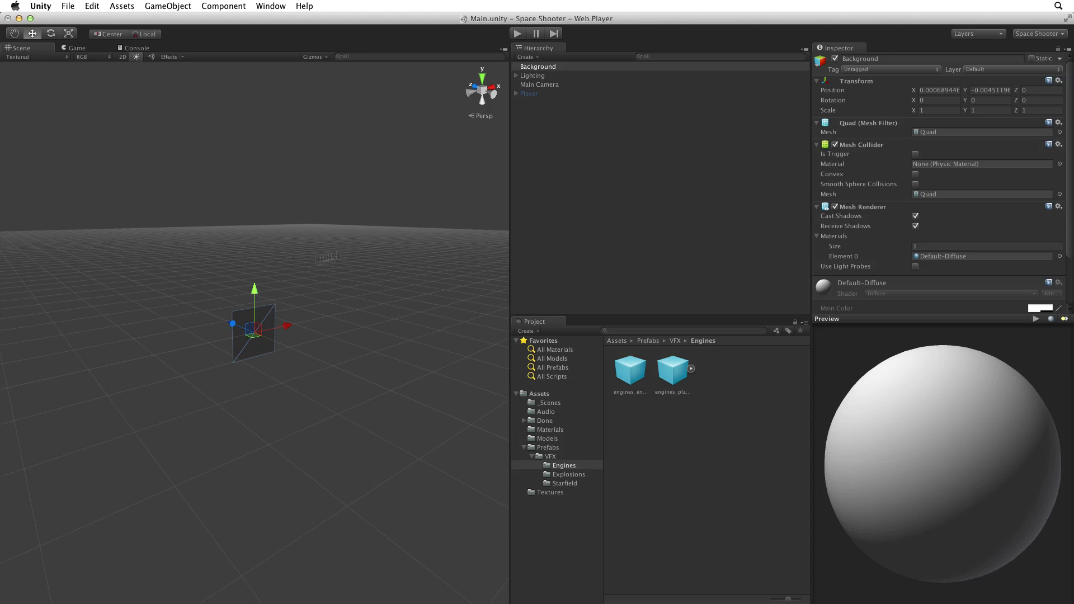
pyautogui.click(1058, 81)
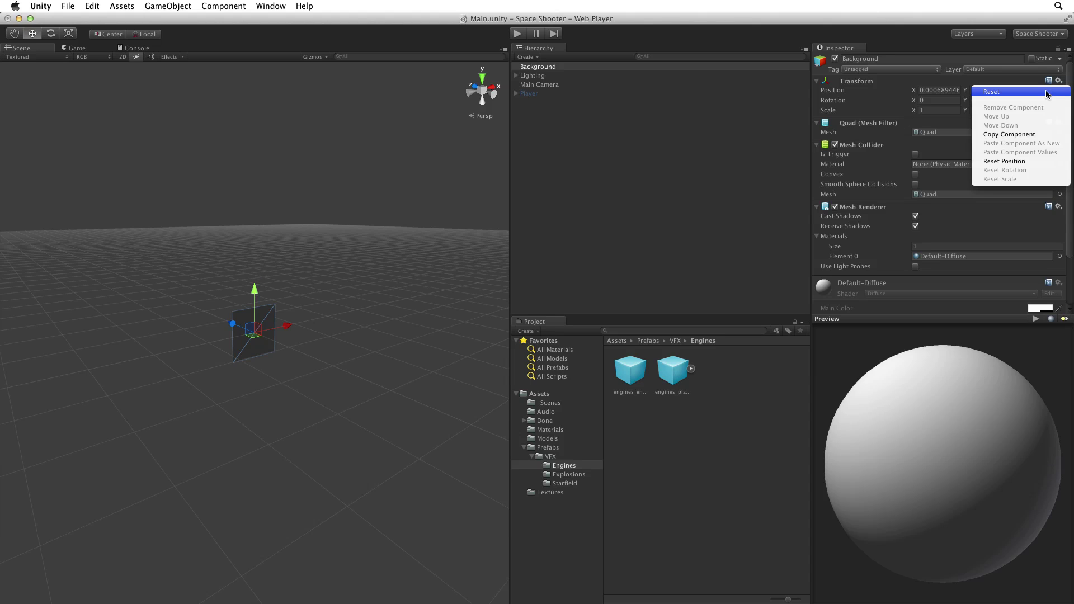
pyautogui.click(1047, 92)
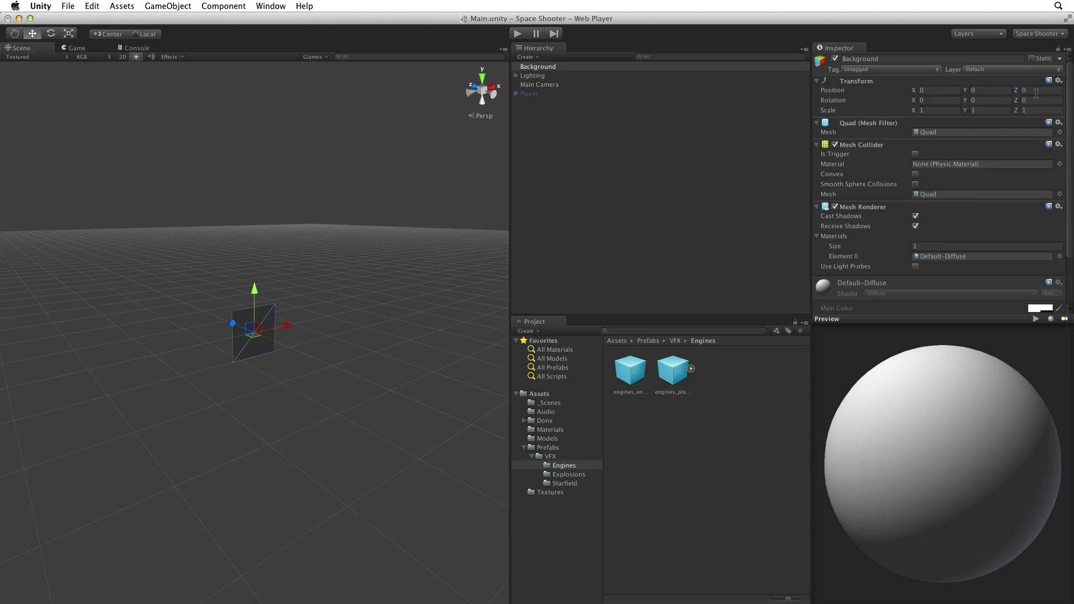
# Set the quad's Rotation X to 90 so it lies flat.
pyautogui.click(932, 101)
pyautogui.write('90')
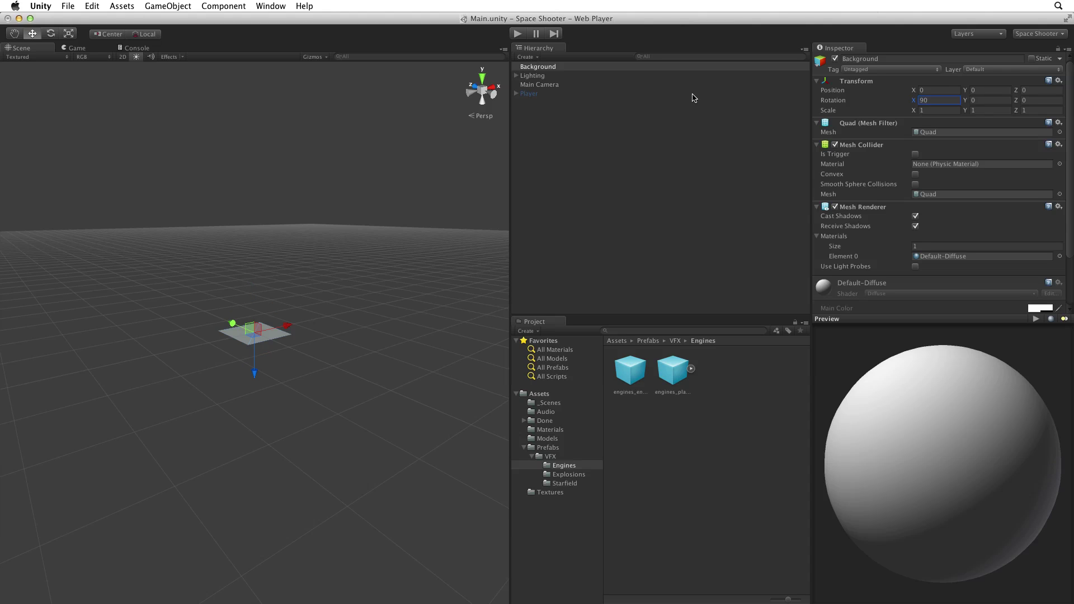
pyautogui.keyDown('alt'); pyautogui.moveTo(250, 240); pyautogui.dragTo(248, 339); pyautogui.keyUp('alt')
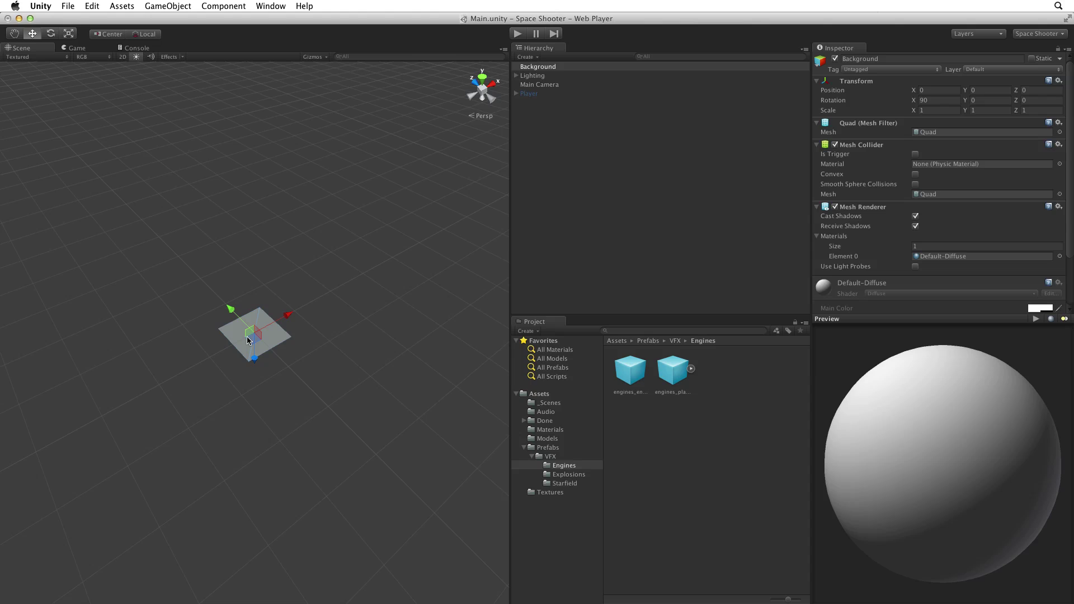
# Check the Game view, then remove the Background quad's Mesh Collider component.
pyautogui.click(77, 48)
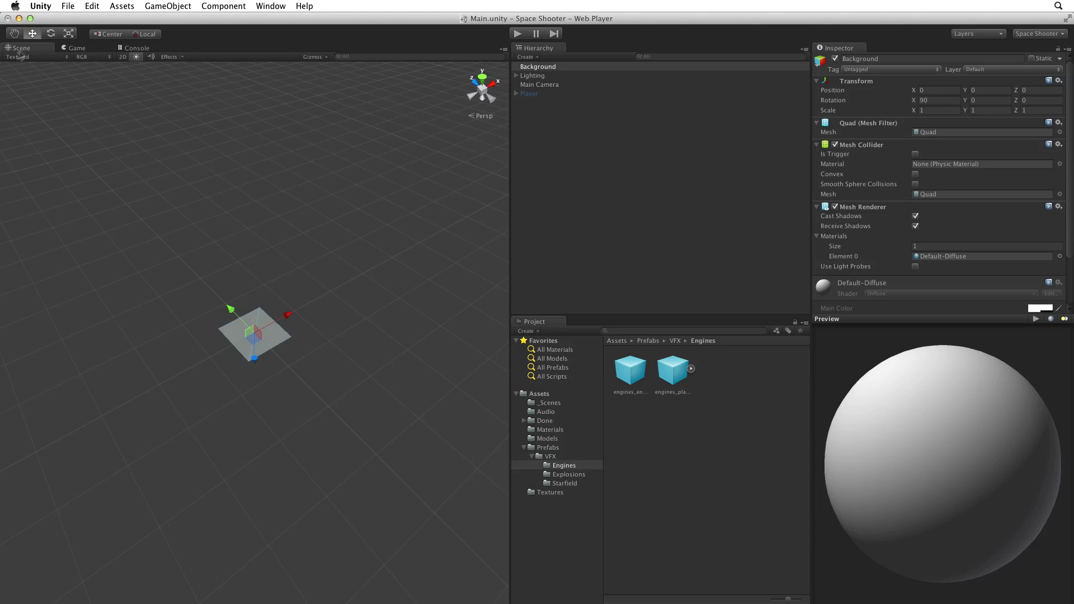
pyautogui.click(30, 48)
pyautogui.click(1058, 144)
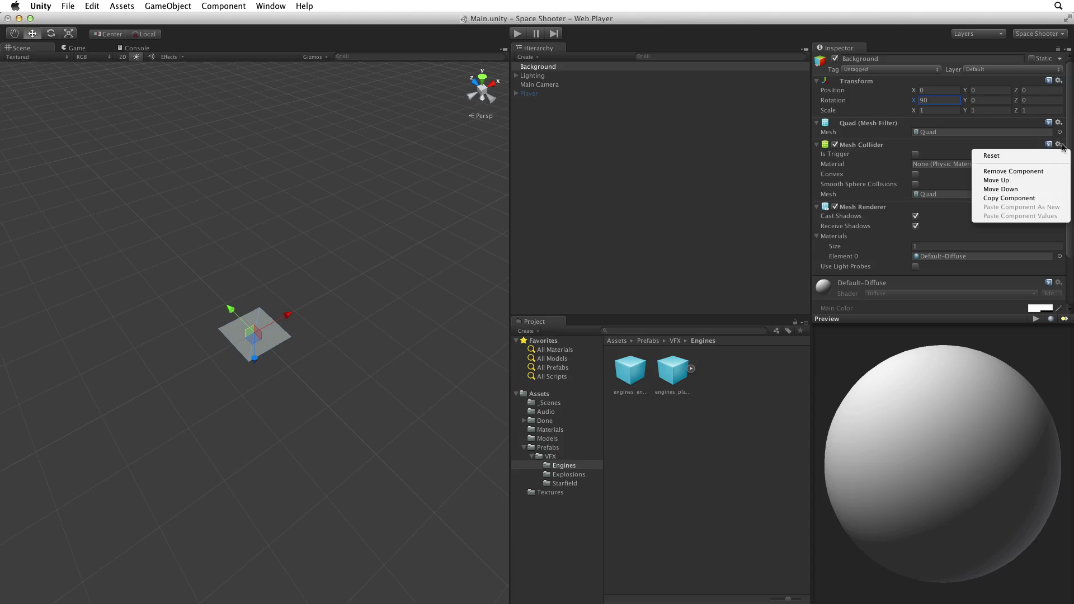
pyautogui.click(1034, 170)
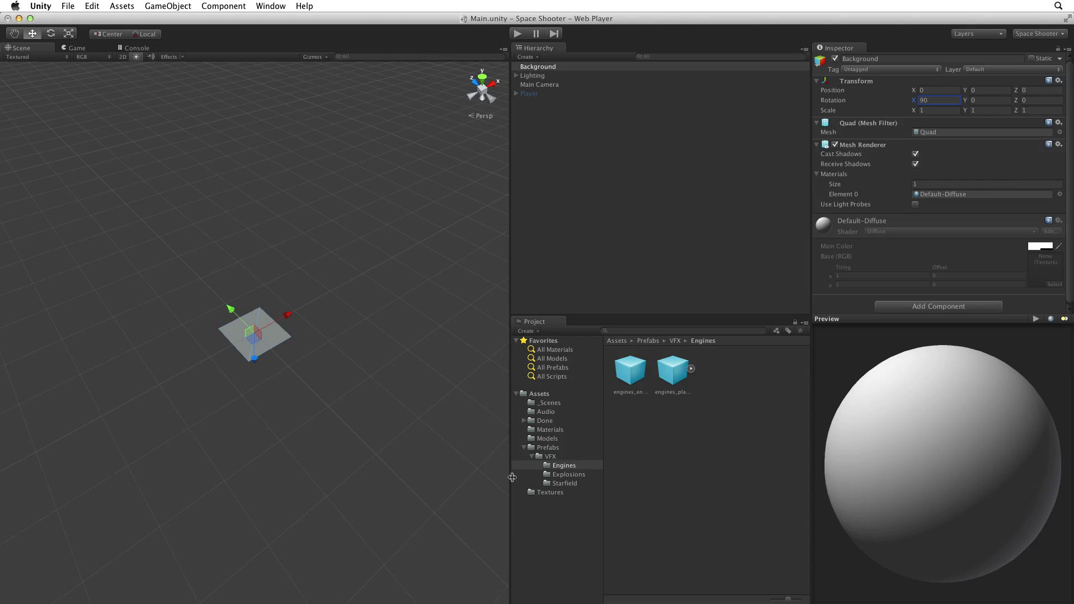
# Select tile_nebula_green_dff in the Textures folder to view its 1024x2048 DXT1 import settings.
pyautogui.click(549, 494)
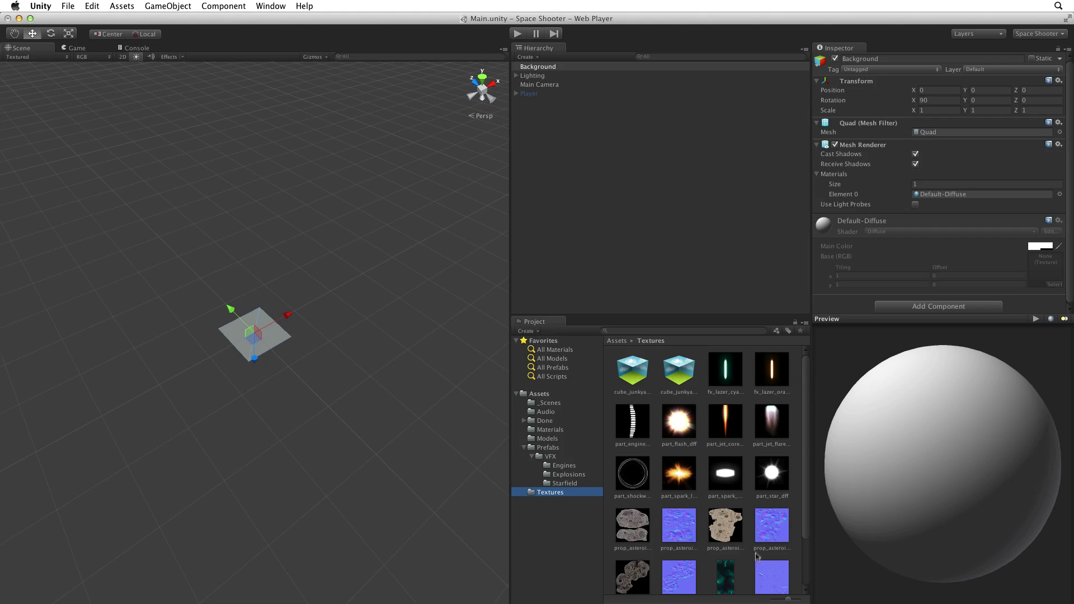
pyautogui.click(731, 573)
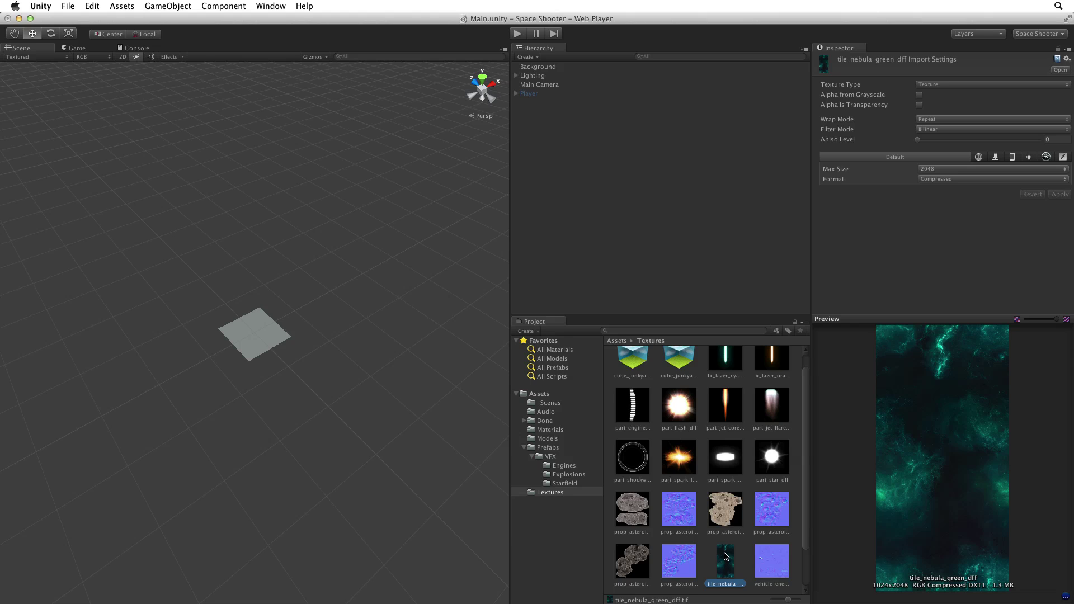
# Drop tile_nebula_green_dff onto the Background quad, then select and frame the textured quad.
pyautogui.moveTo(726, 557); pyautogui.dragTo(252, 336)
pyautogui.click(263, 344)
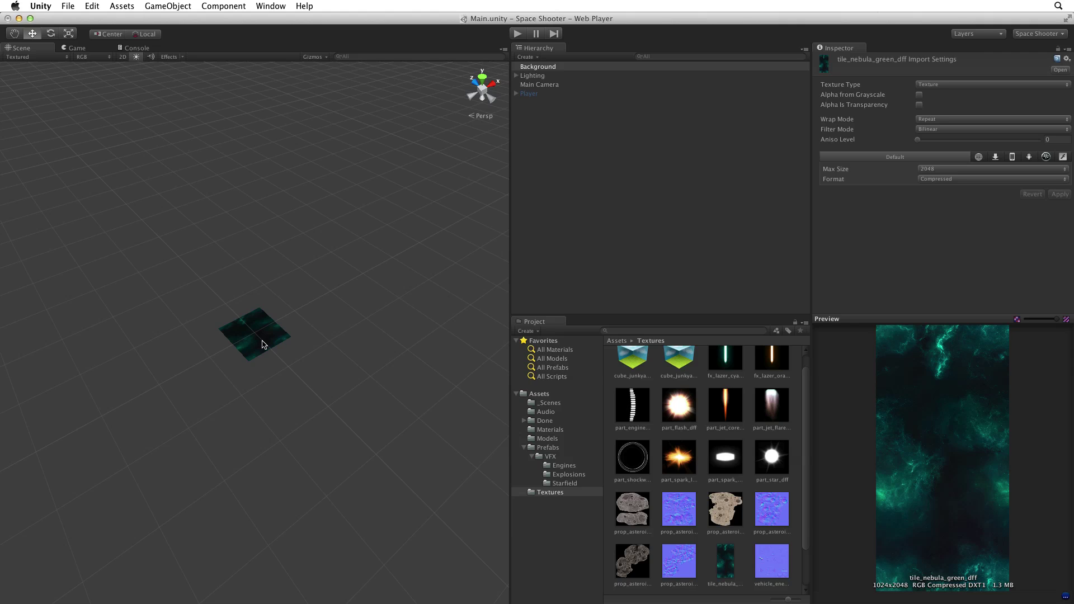
pyautogui.press('f')
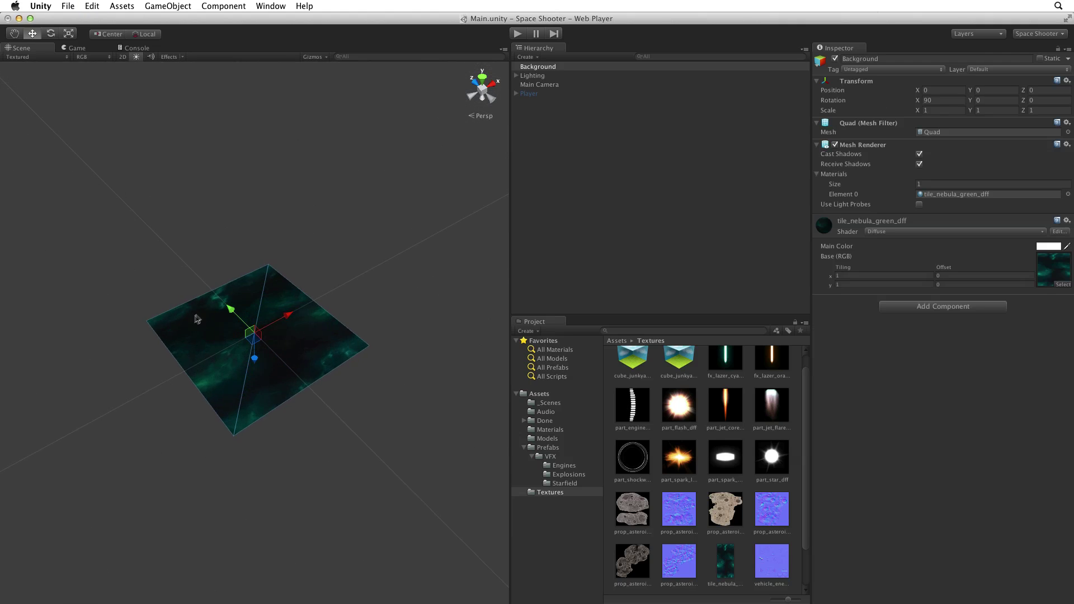
pyautogui.keyDown('alt'); pyautogui.moveTo(199, 317); pyautogui.dragTo(233, 428); pyautogui.keyUp('alt')
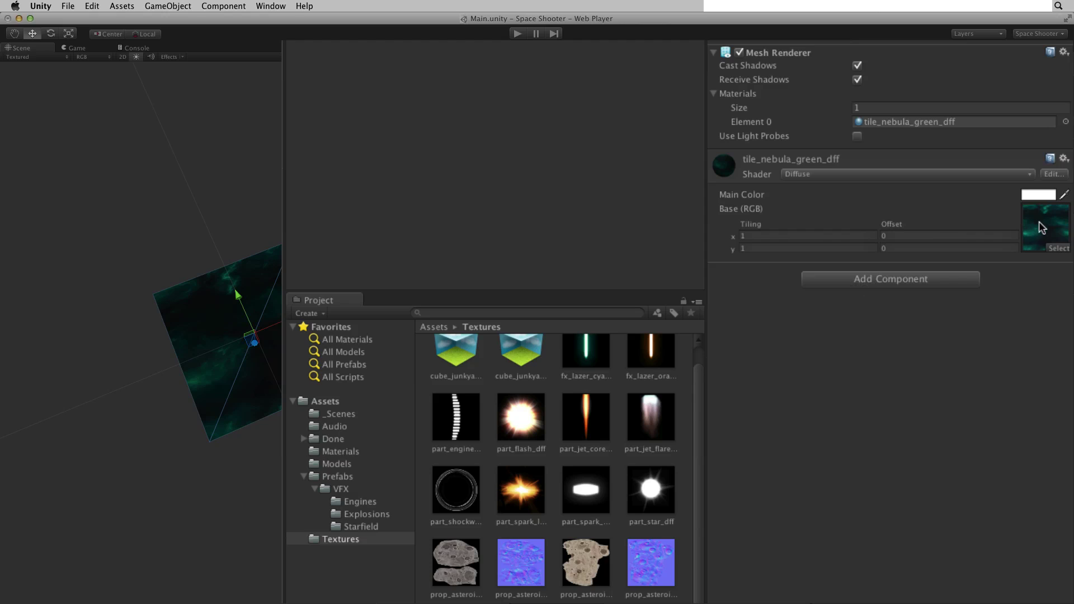
# Ping the Base (RGB) texture and the Element 0 material tile_nebula_green_dff in the Project panel.
pyautogui.click(1051, 270)
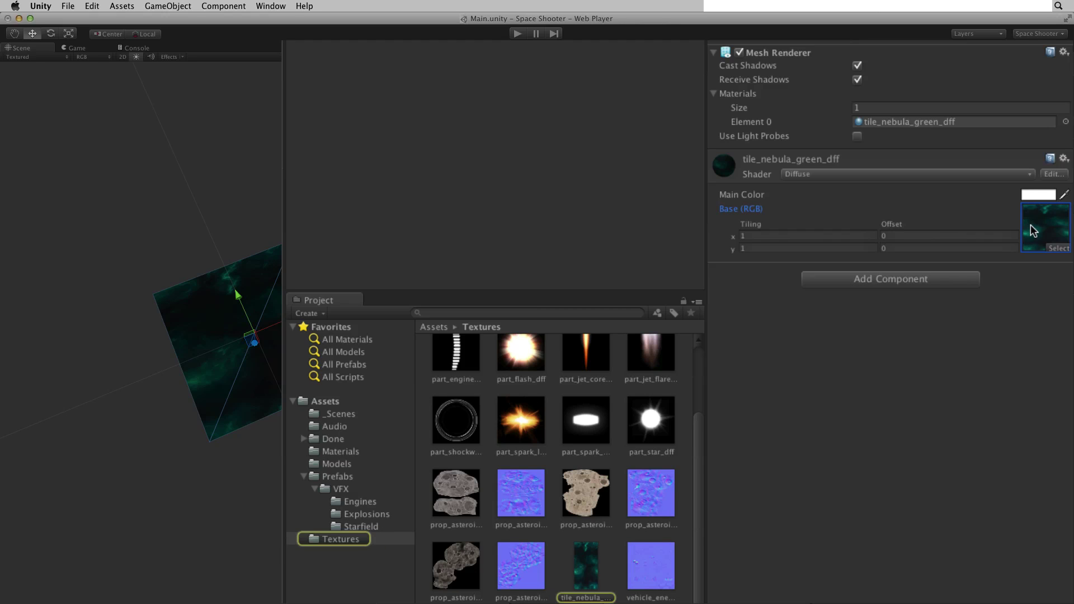
pyautogui.click(942, 121)
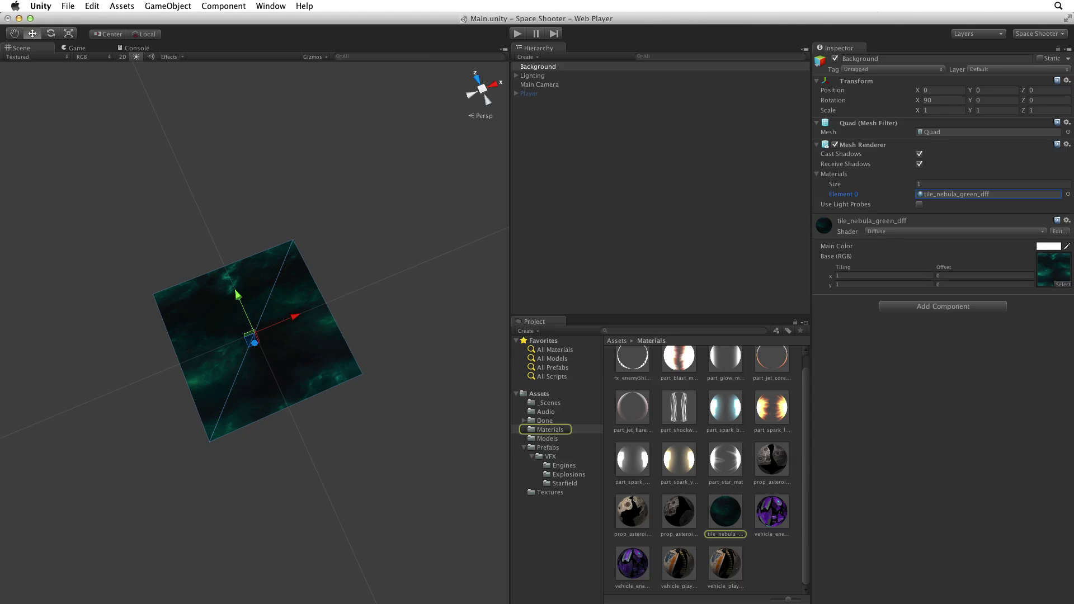
pyautogui.click(894, 233)
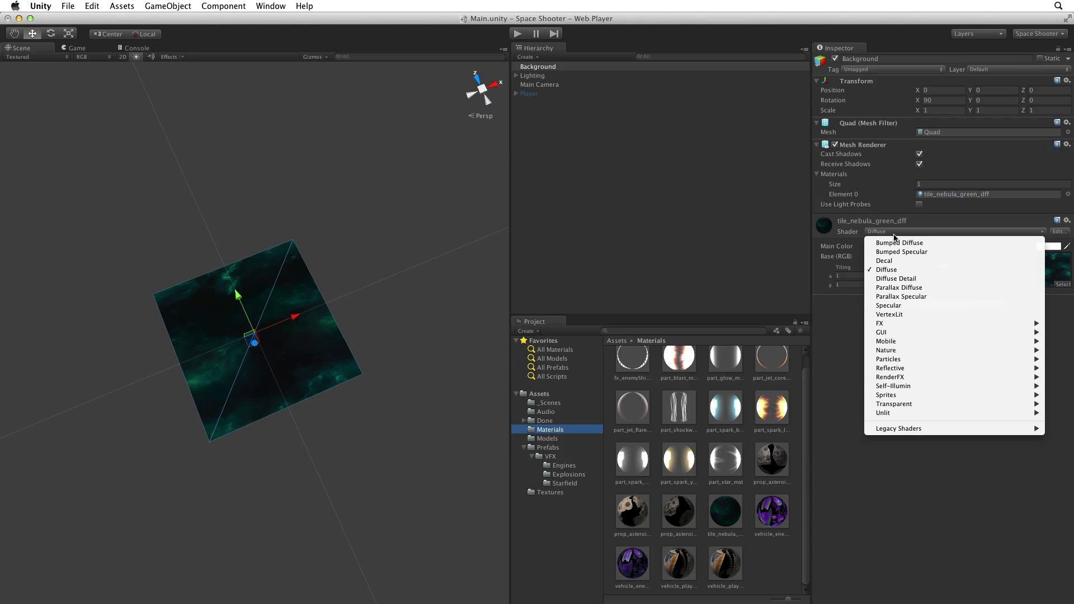
pyautogui.click(895, 235)
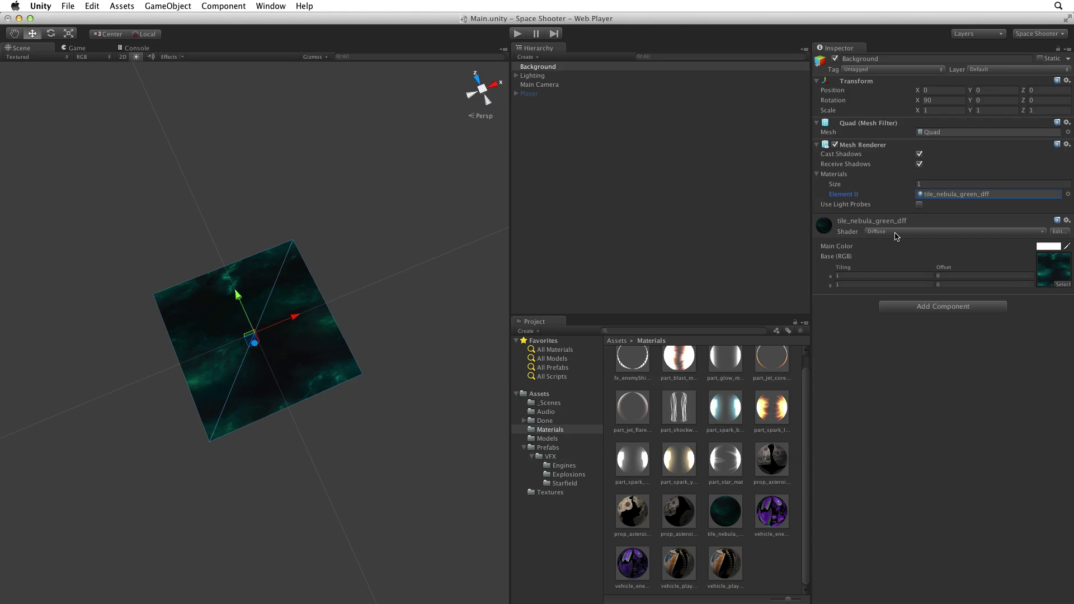
pyautogui.moveTo(279, 336)
pyautogui.keyDown('alt'); pyautogui.mouseDown()
pyautogui.moveTo(269, 341)
pyautogui.moveTo(302, 352)
pyautogui.moveTo(279, 347)
pyautogui.moveTo(290, 347)
pyautogui.mouseUp(); pyautogui.keyUp('alt')
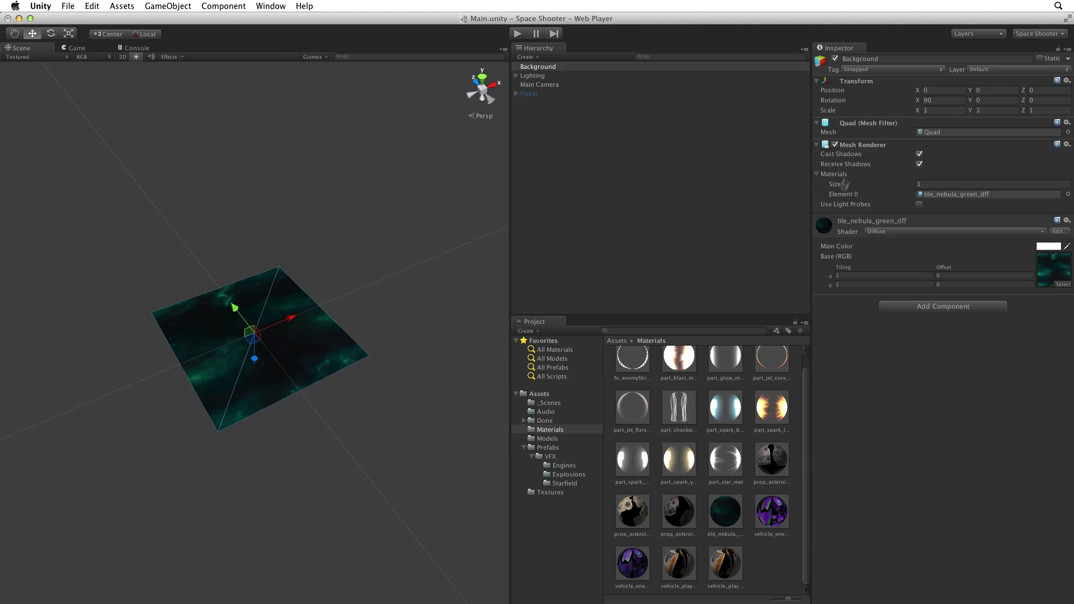
# Scrub the Transform scale to stretch the quad to about 1.63 by 3.06 by 1.35.
pyautogui.moveTo(915, 112); pyautogui.dragTo(1032, 112)
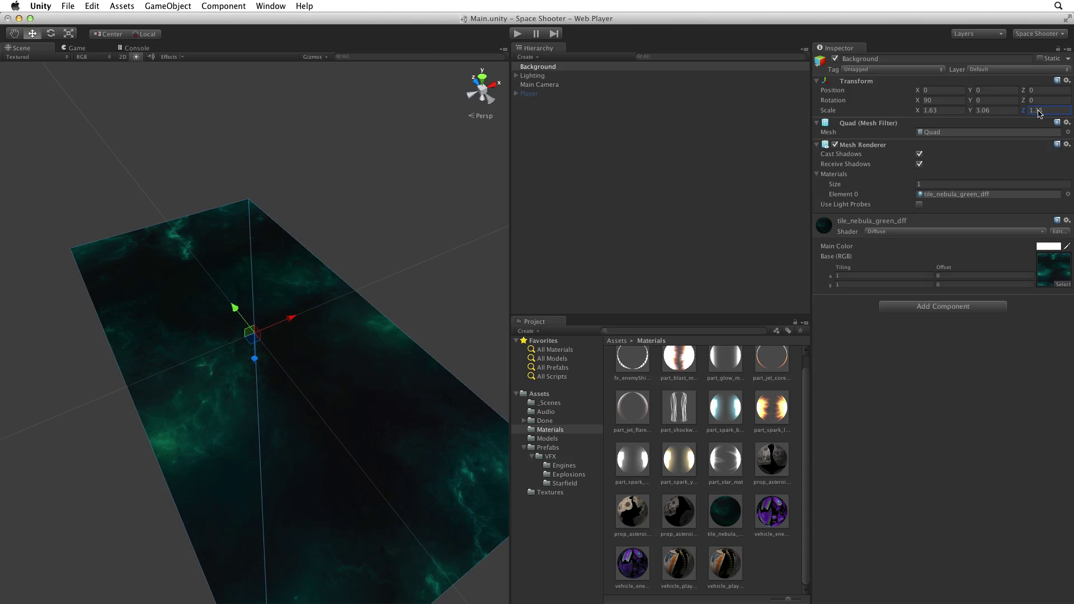
# Reset the quad's scale to 1, 1, 1 and check tile_nebula_green_dff's 1024x2048 size.
pyautogui.click(1066, 81)
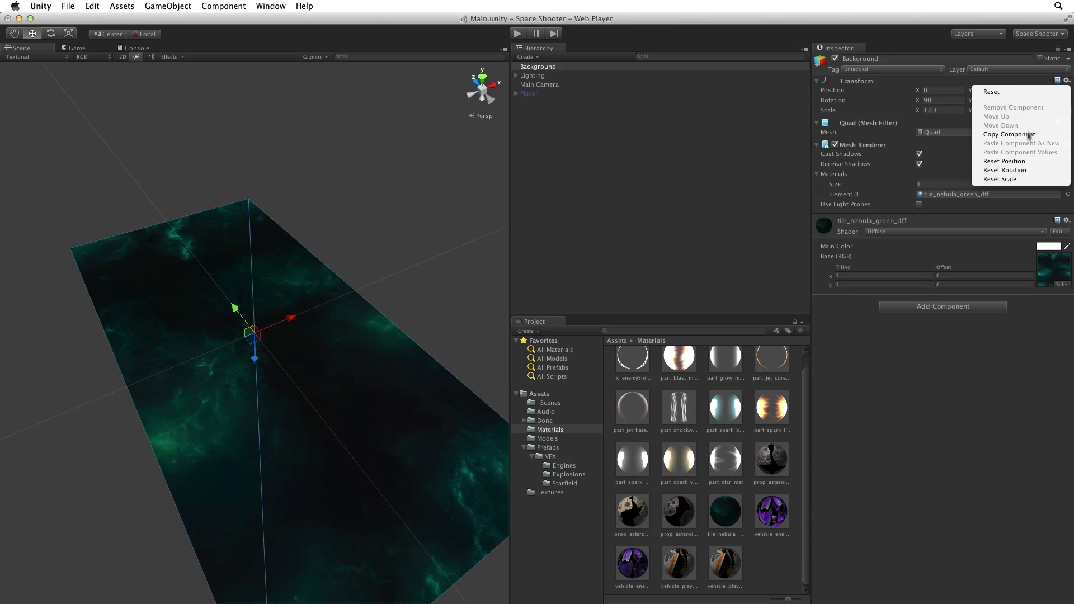
pyautogui.click(1025, 179)
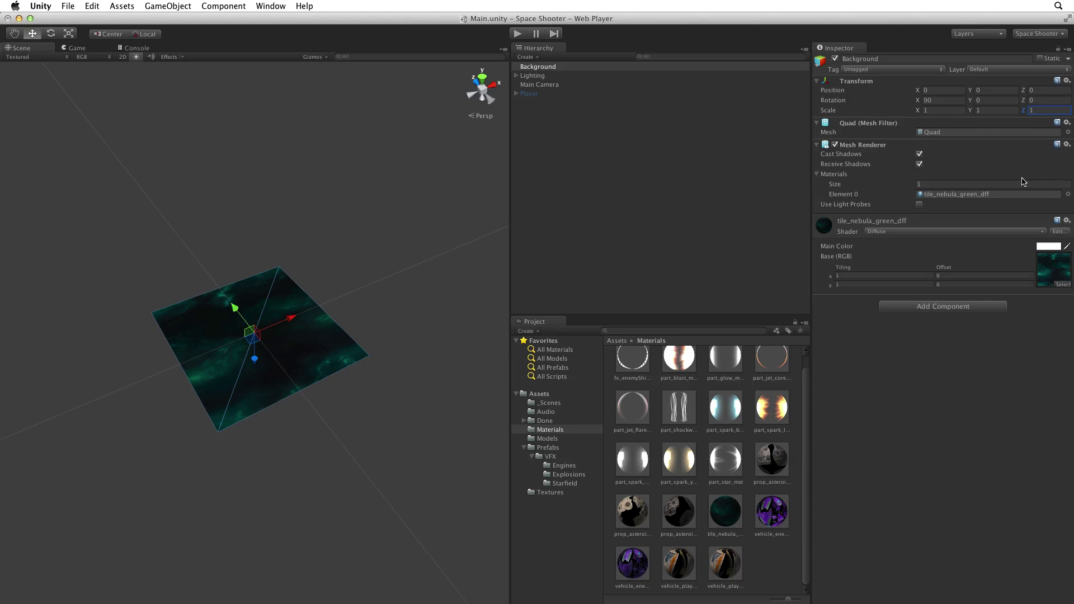
pyautogui.click(563, 493)
pyautogui.click(726, 561)
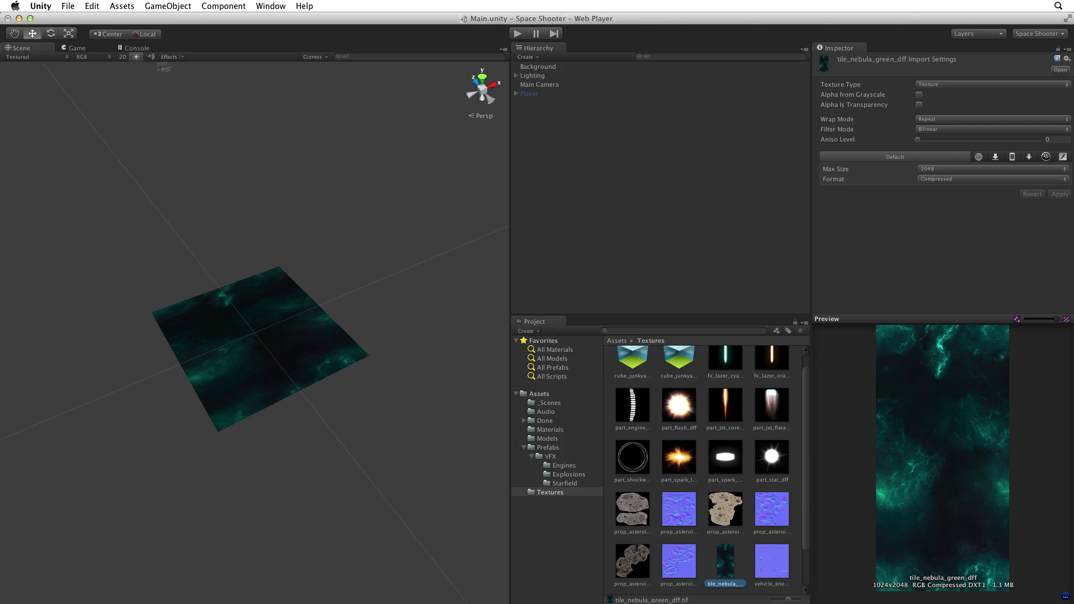
# With the Game view showing, set the Background quad's Scale X to 15 and Y to 30.
pyautogui.click(82, 49)
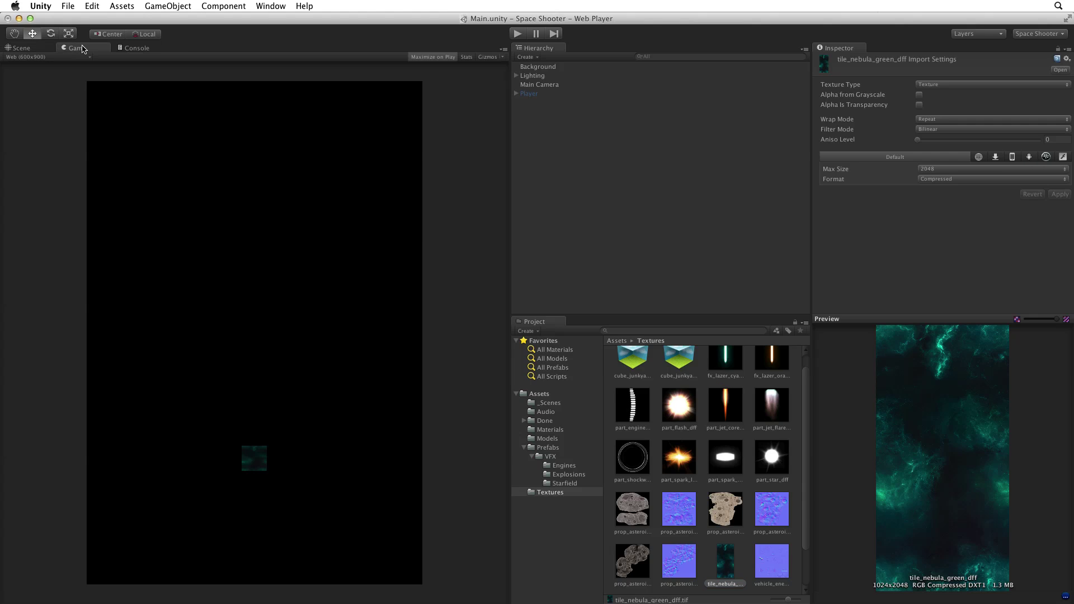
pyautogui.click(538, 67)
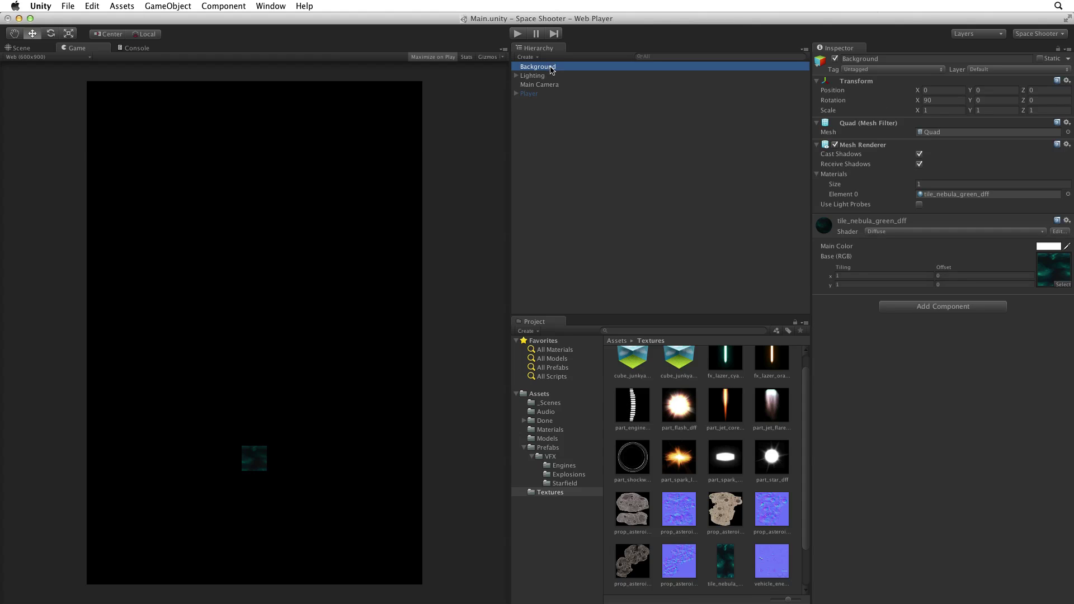
pyautogui.moveTo(918, 111); pyautogui.dragTo(1057, 112)
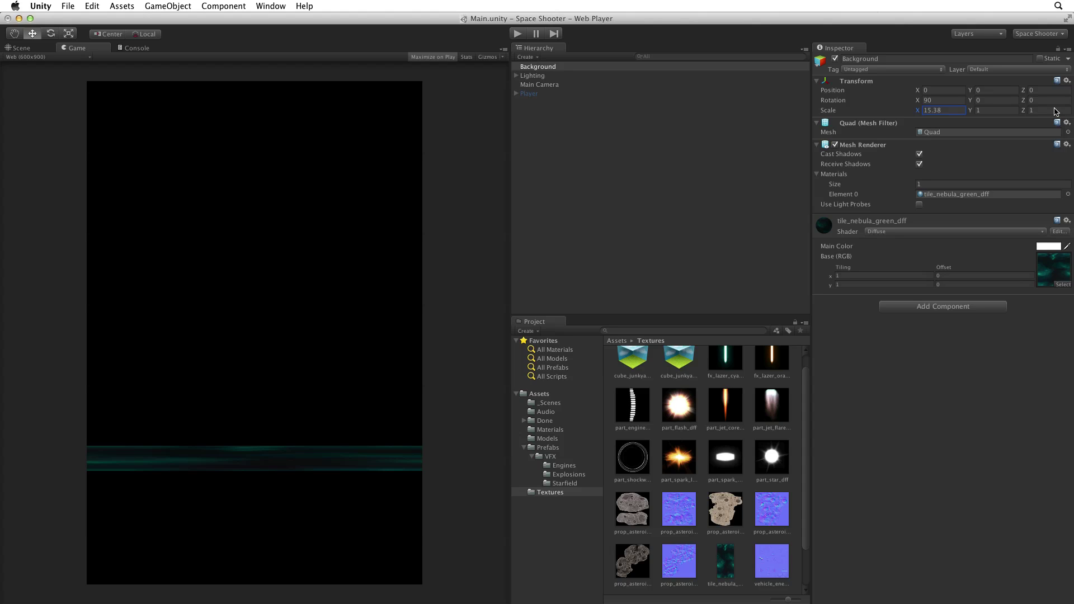
pyautogui.moveTo(1057, 112); pyautogui.dragTo(869, 112)
pyautogui.write('15')
pyautogui.click(997, 110)
pyautogui.write('30')
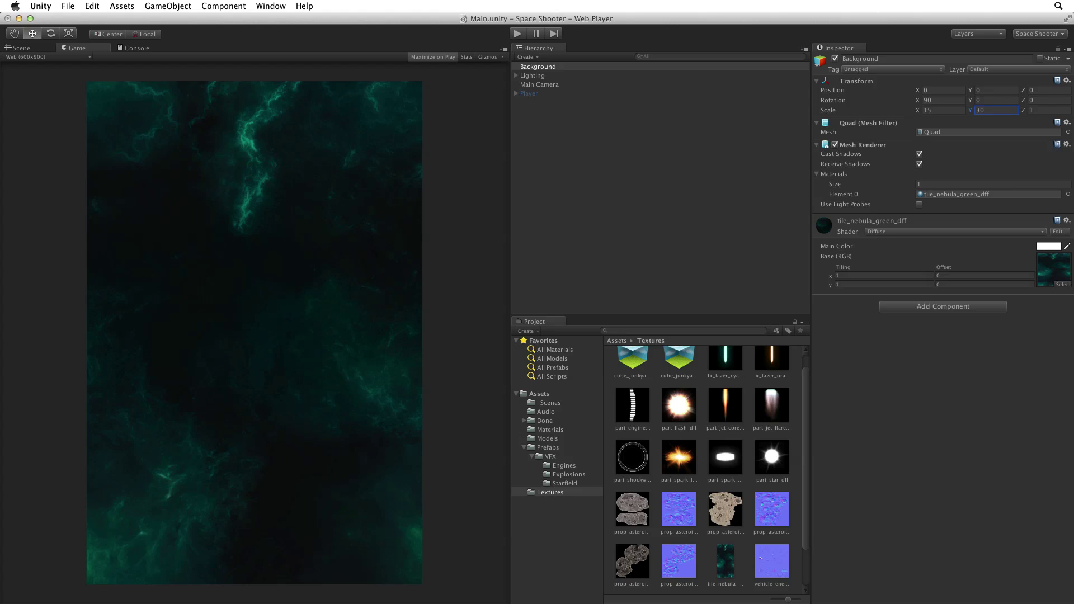
# Frame the 15x30 nebula quad in the Scene view and bring up its material's shader list.
pyautogui.click(25, 49)
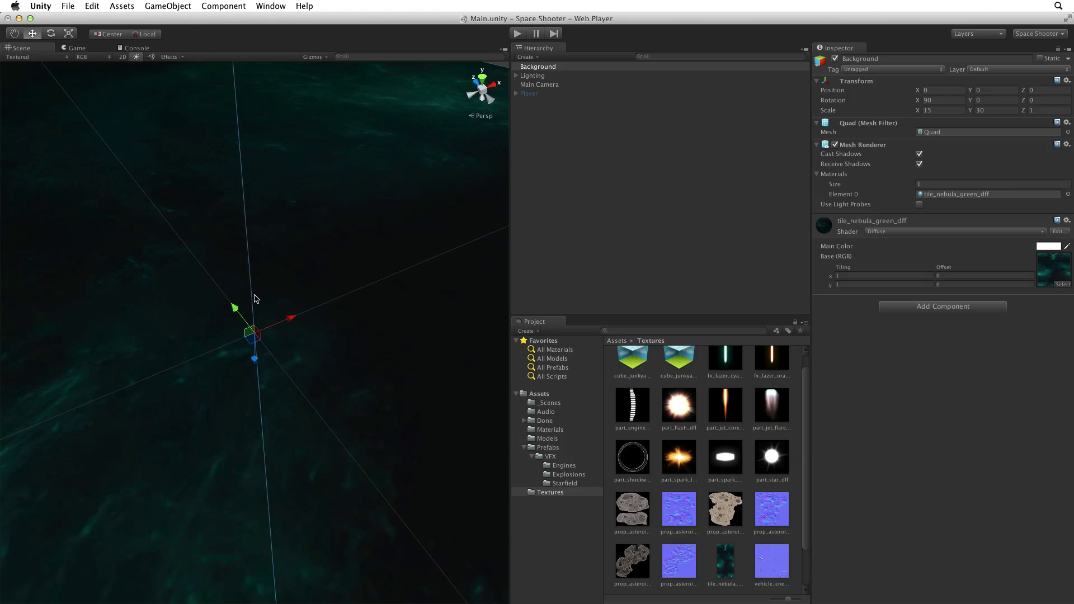
pyautogui.press('f')
pyautogui.keyDown('alt'); pyautogui.moveTo(260, 297); pyautogui.dragTo(224, 318); pyautogui.keyUp('alt')
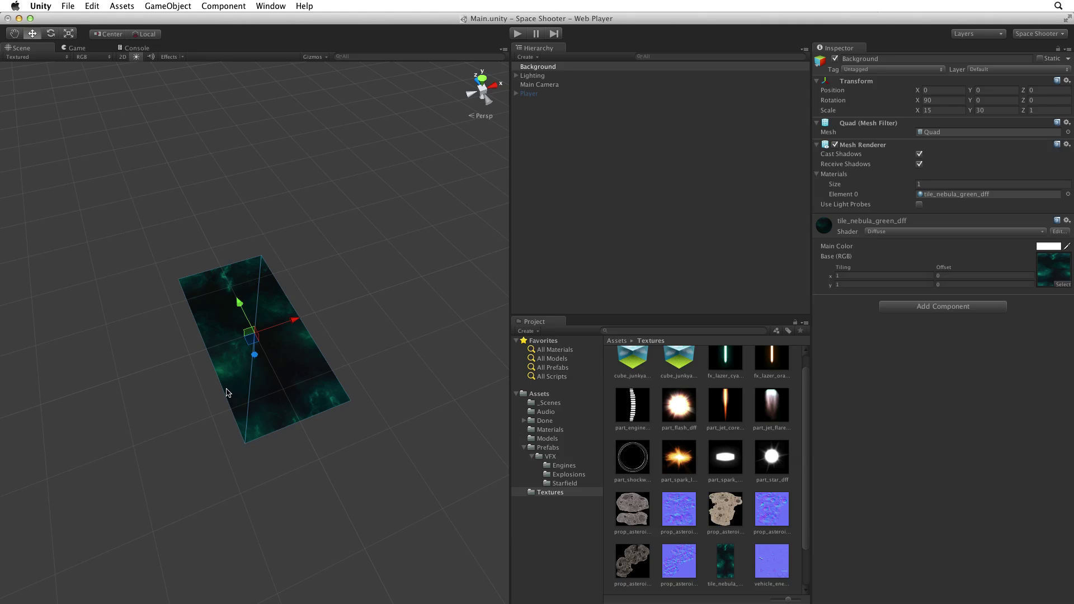
pyautogui.click(918, 232)
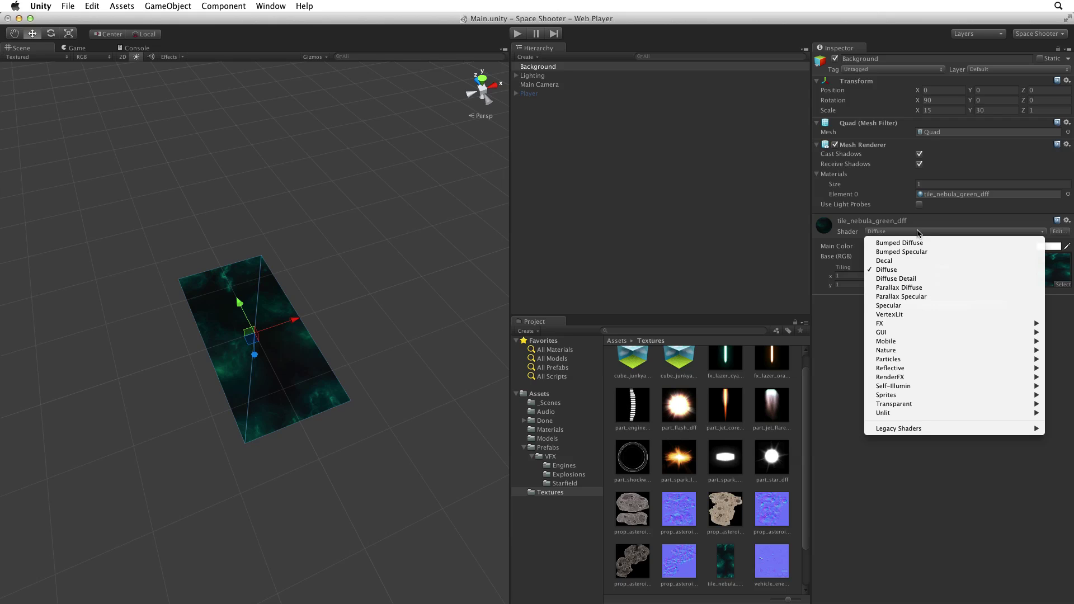
pyautogui.click(920, 234)
pyautogui.click(540, 78)
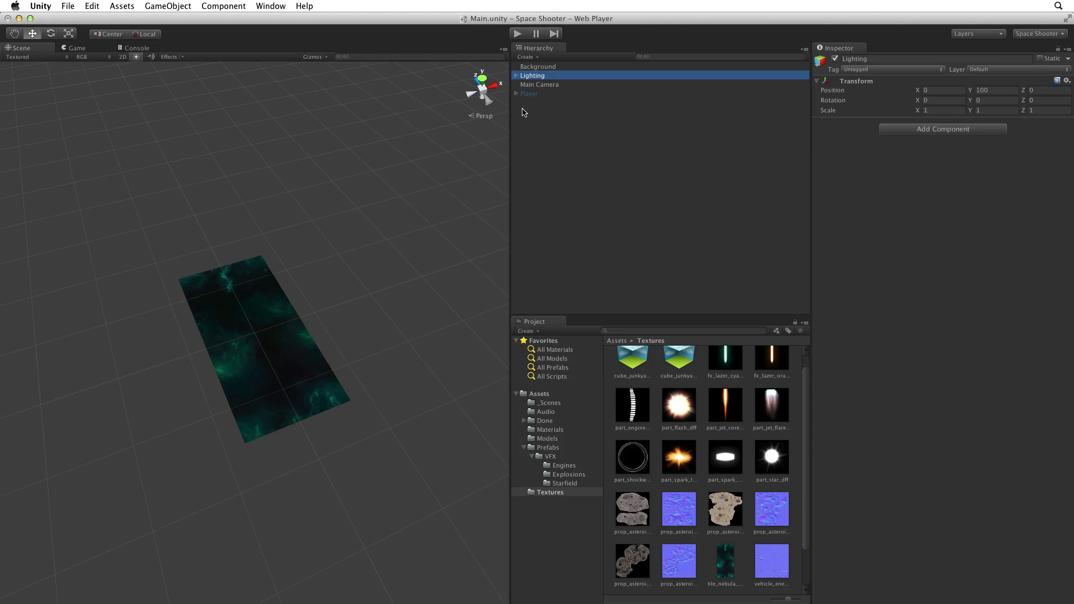
# Switch the tile_nebula_green_dff material from Diffuse to Unlit/Texture and orbit to check the quad.
pyautogui.click(557, 67)
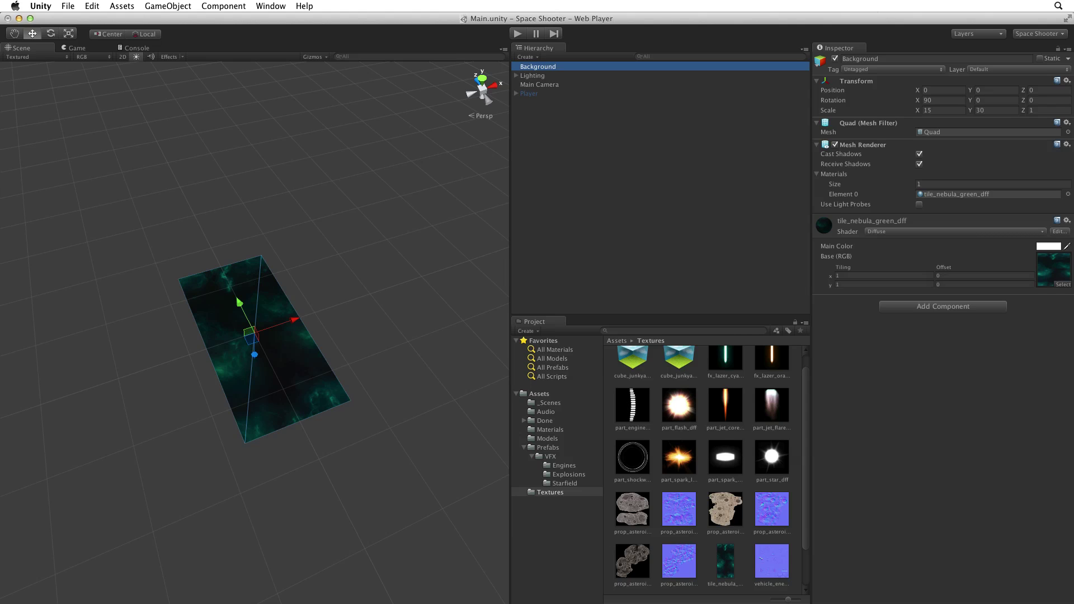
pyautogui.click(940, 231)
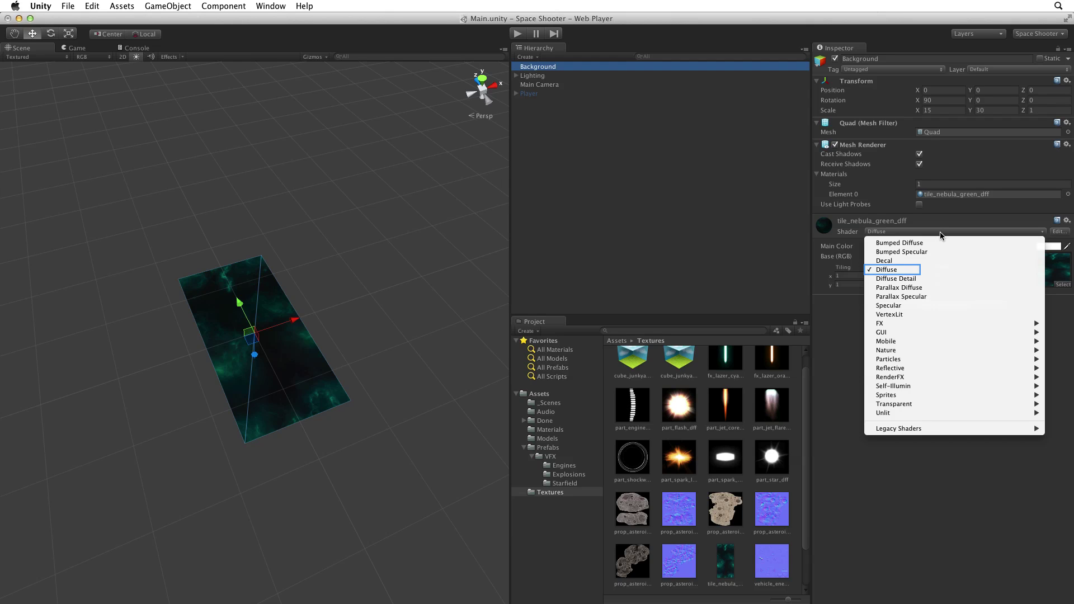
pyautogui.press('s')
pyautogui.moveTo(925, 414)
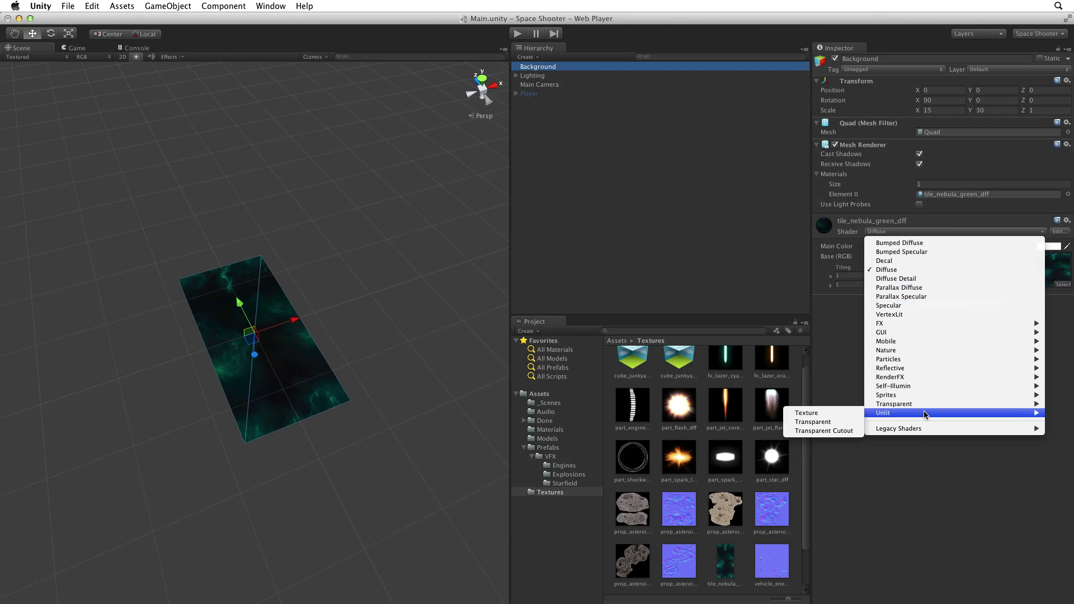
pyautogui.click(825, 415)
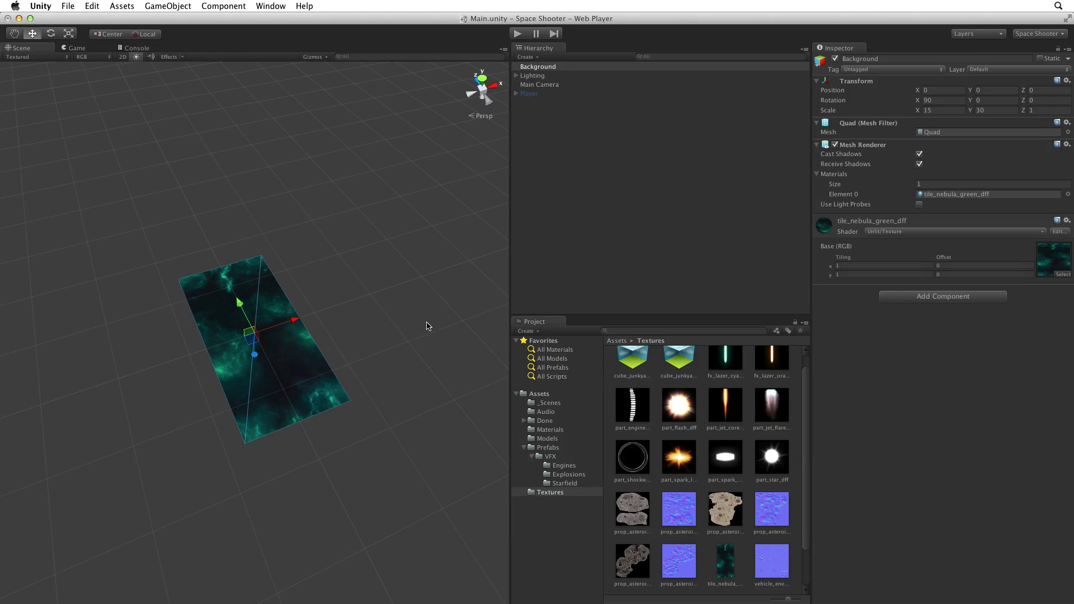
pyautogui.keyDown('alt'); pyautogui.moveTo(417, 333); pyautogui.dragTo(326, 249); pyautogui.keyUp('alt')
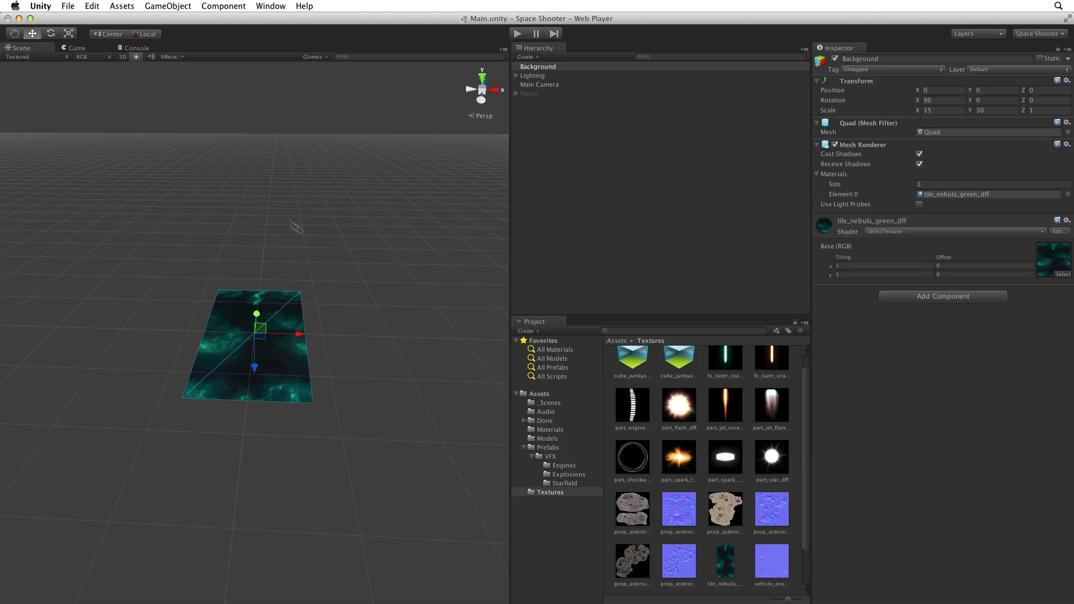
# Compare Diffuse with Unlit/Texture in the Game view, keep Unlit/Texture, and activate the Player ship.
pyautogui.click(78, 48)
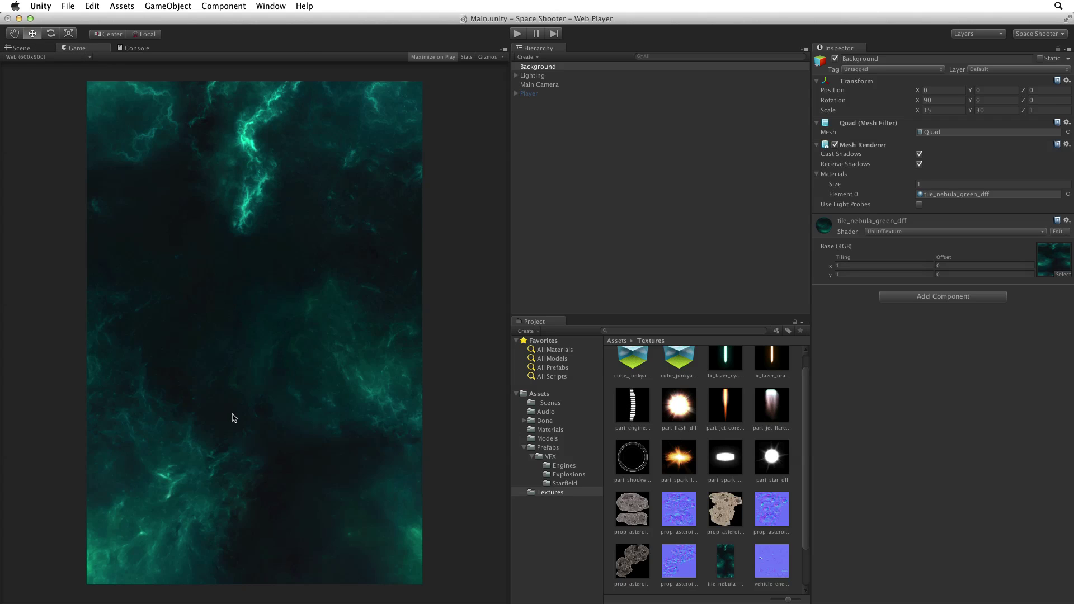
pyautogui.click(900, 232)
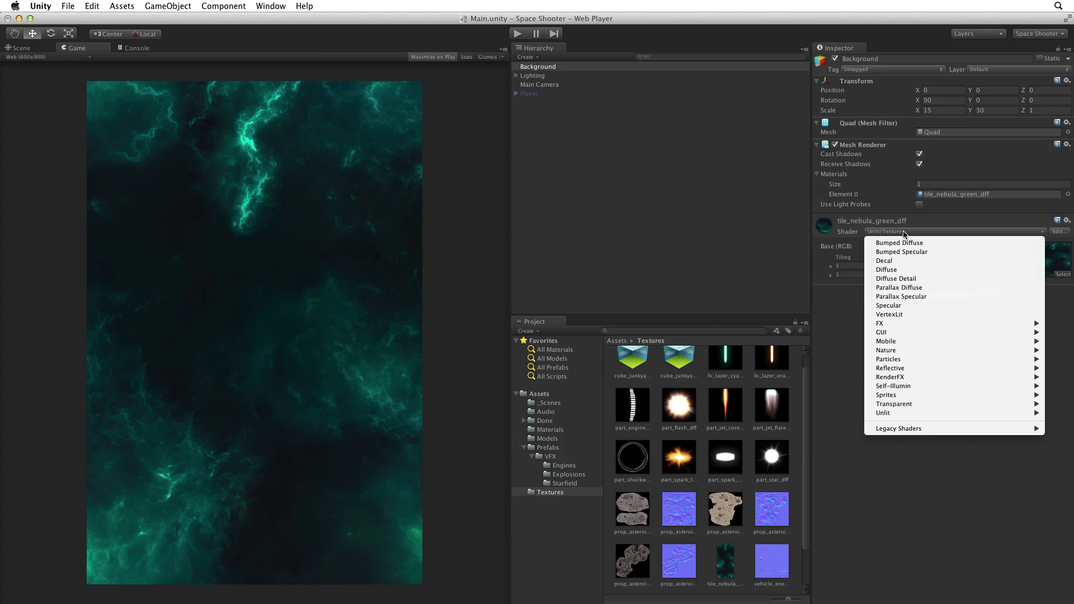
pyautogui.click(891, 274)
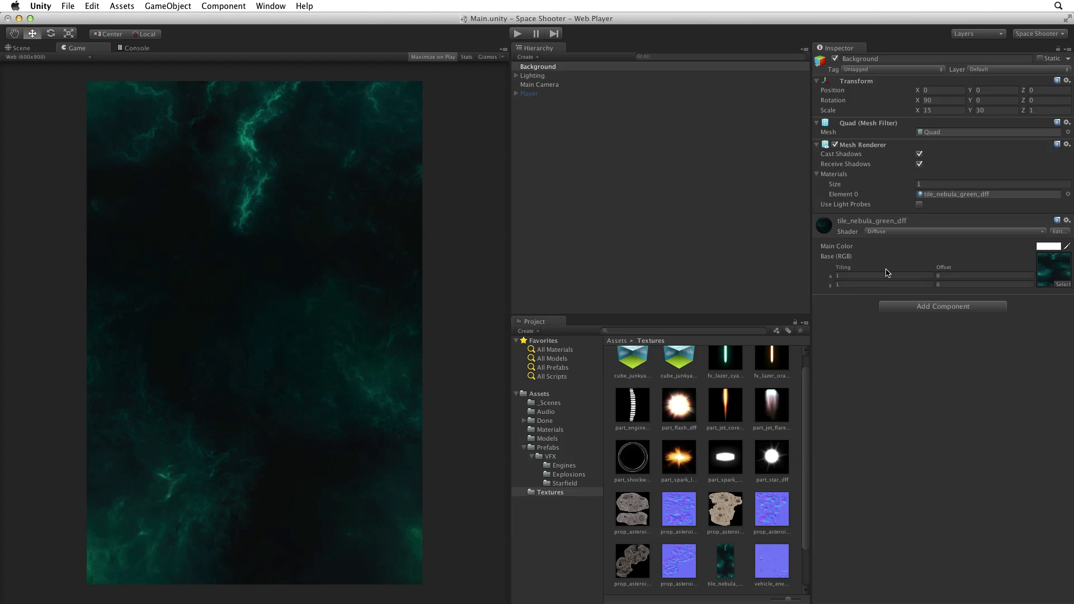
pyautogui.click(898, 231)
pyautogui.moveTo(895, 413)
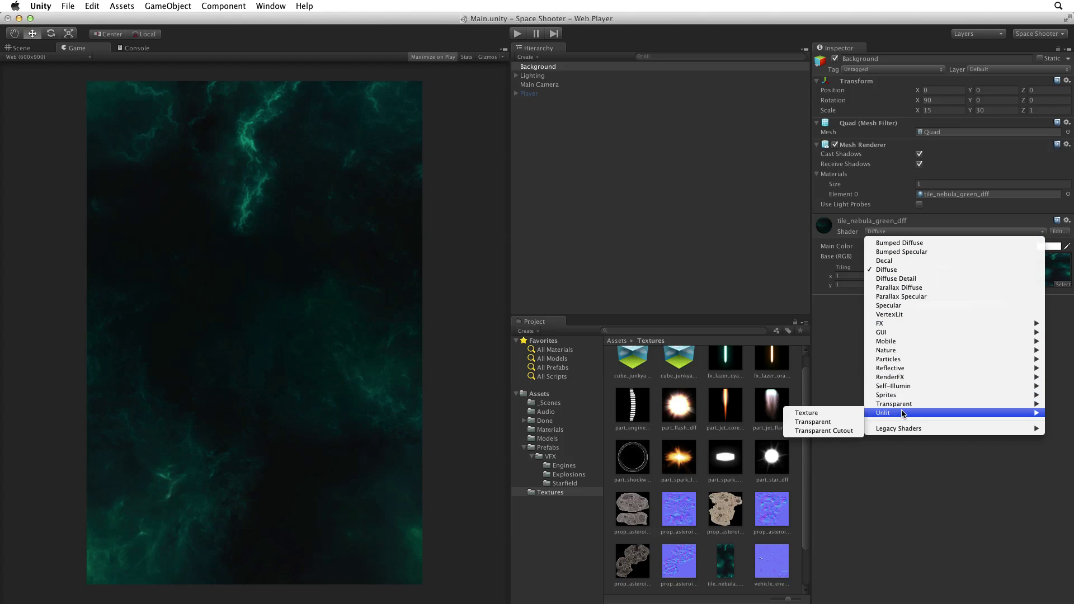
pyautogui.click(844, 413)
pyautogui.click(550, 93)
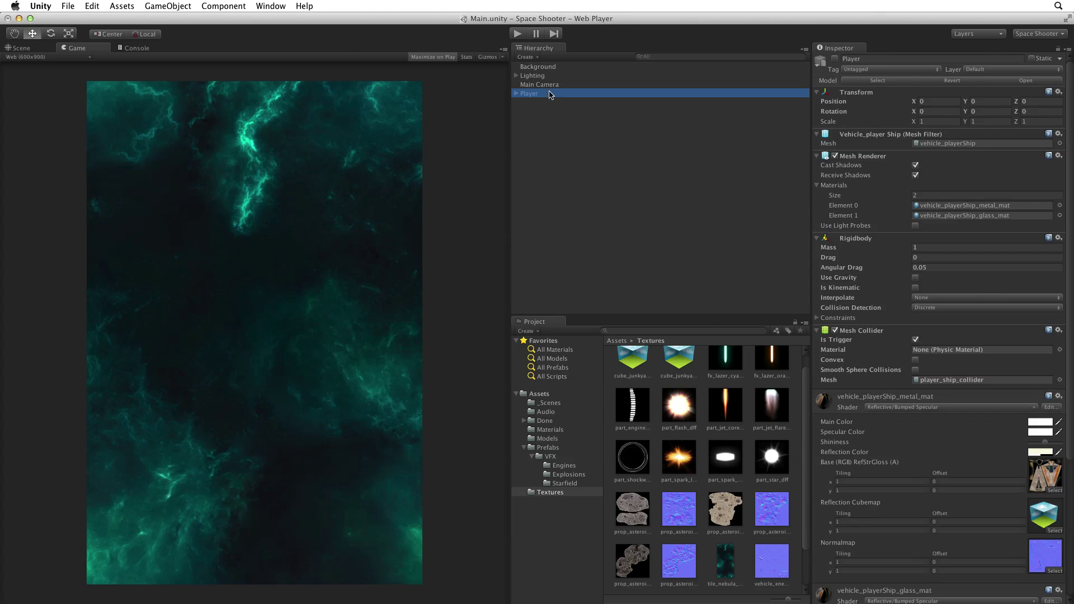
pyautogui.click(835, 58)
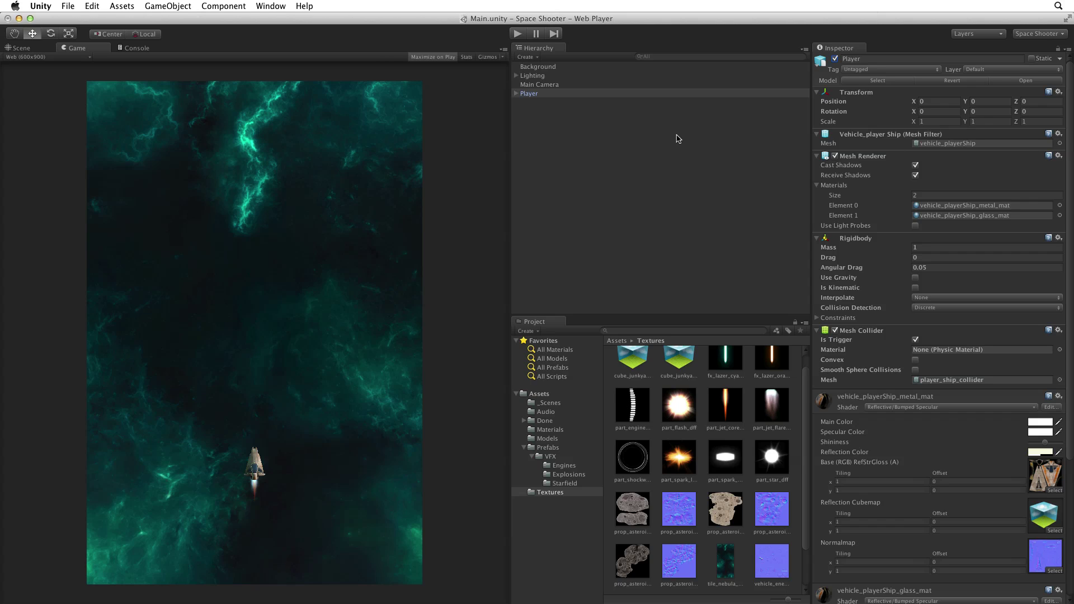
# Focus the Scene view on the Player ship from a low side angle.
pyautogui.click(35, 48)
pyautogui.keyDown('alt'); pyautogui.moveTo(248, 371); pyautogui.dragTo(355, 324); pyautogui.keyUp('alt')
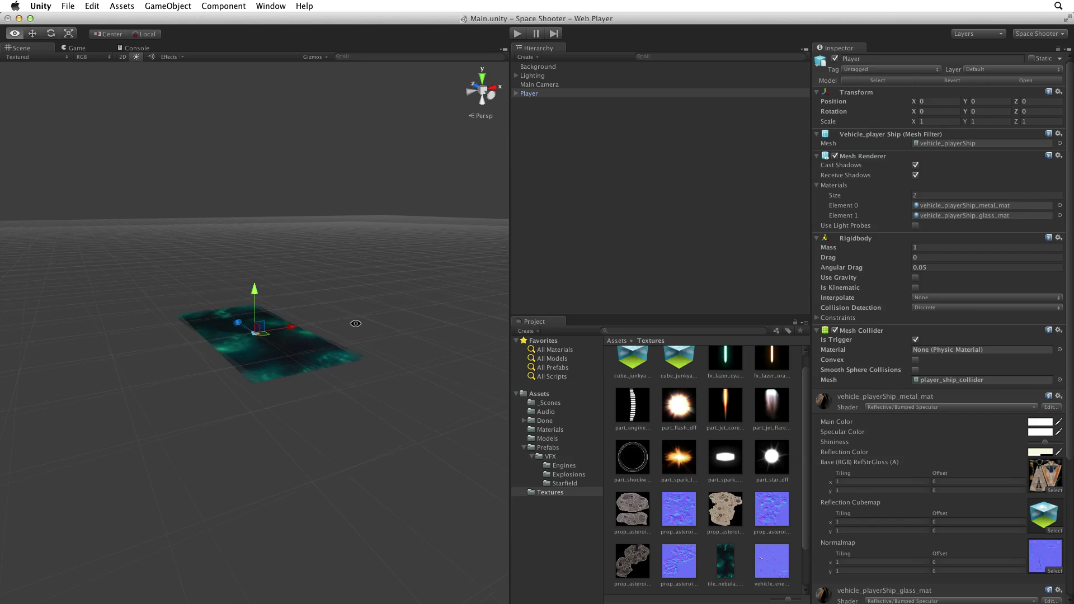
pyautogui.press('f')
pyautogui.keyDown('alt'); pyautogui.moveTo(254, 344); pyautogui.dragTo(315, 324); pyautogui.keyUp('alt')
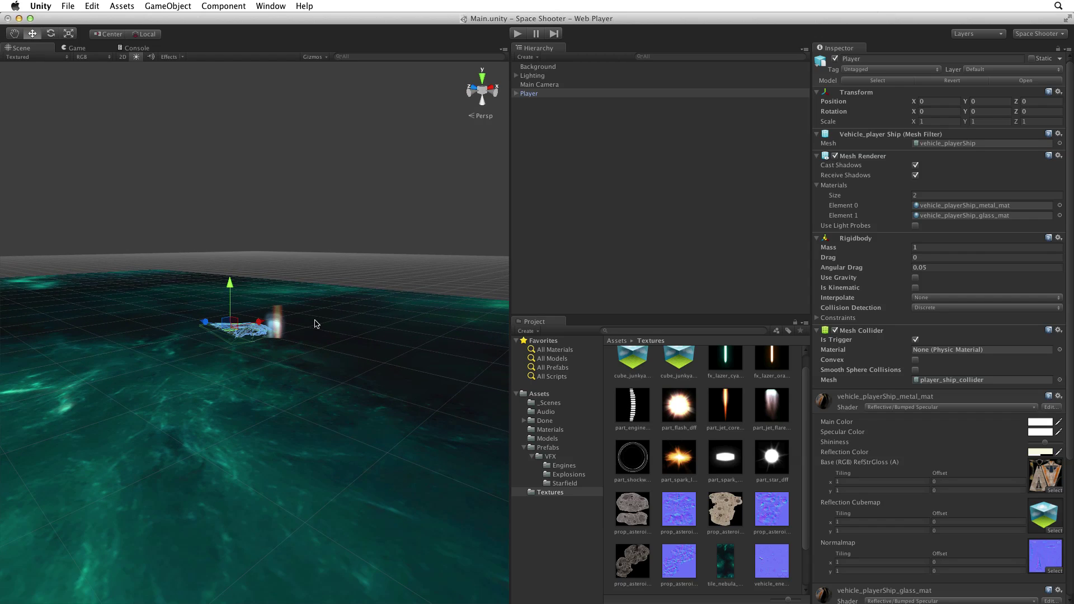
# Set the Background quad's Transform Position Y to -10, below the ship.
pyautogui.click(551, 68)
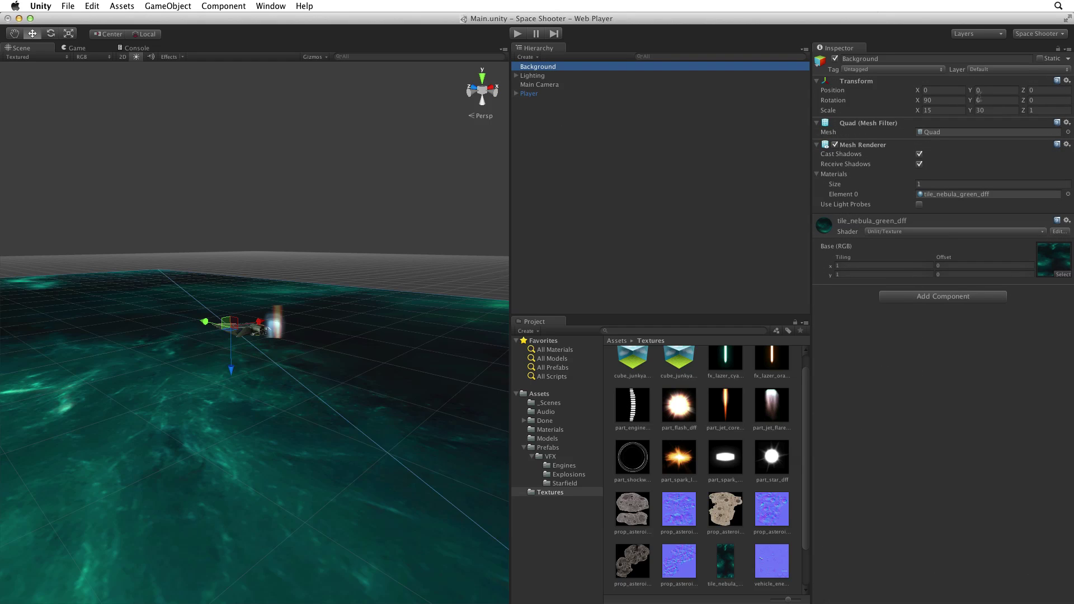
pyautogui.click(985, 91)
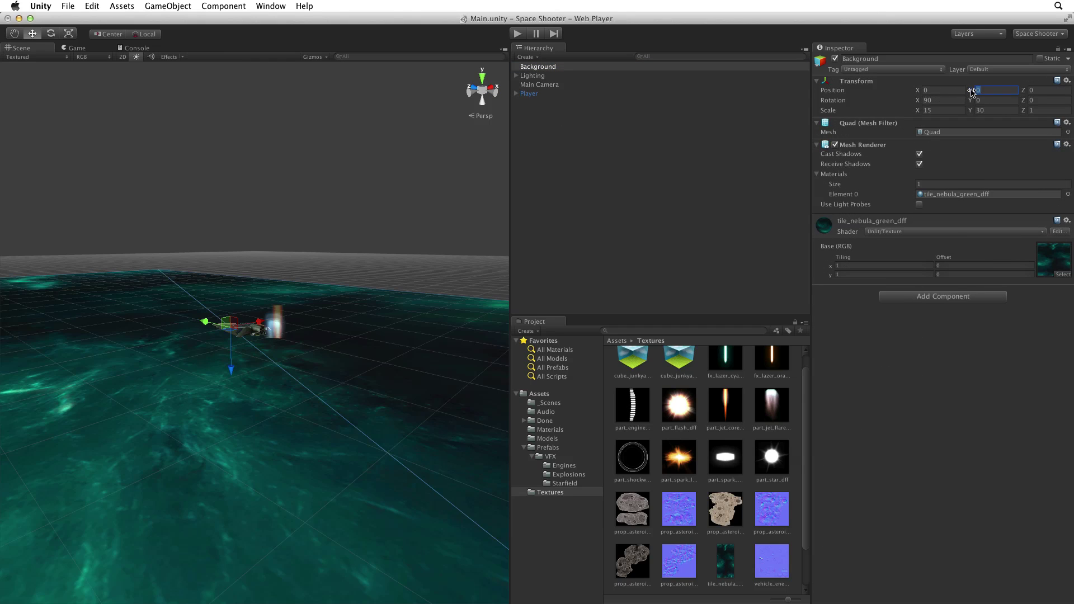
pyautogui.moveTo(970, 91)
pyautogui.mouseDown()
pyautogui.moveTo(940, 97)
pyautogui.moveTo(956, 99)
pyautogui.mouseUp()
pyautogui.click(1000, 89)
pyautogui.write('-10')
pyautogui.keyDown('alt'); pyautogui.moveTo(443, 255); pyautogui.dragTo(413, 300); pyautogui.keyUp('alt')
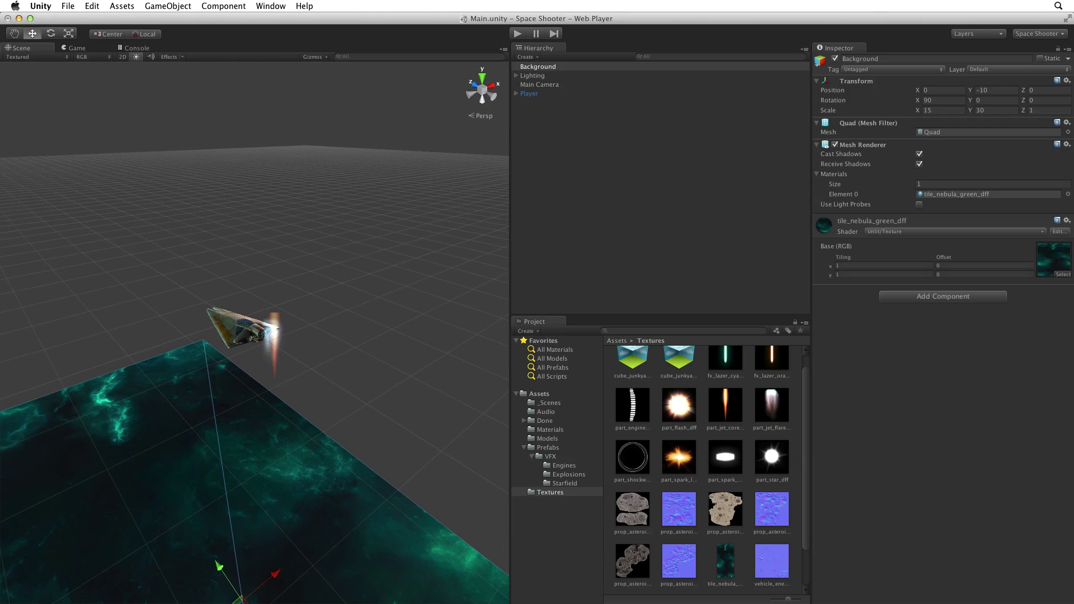
# Preview the Player ship over the green nebula background in the Game view.
pyautogui.press('super+2')
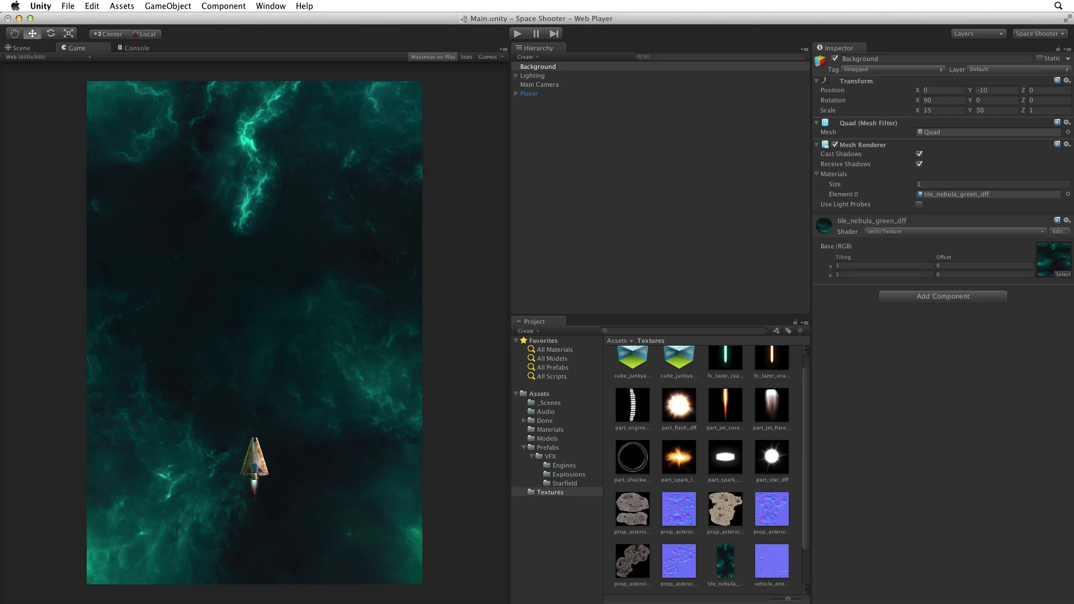